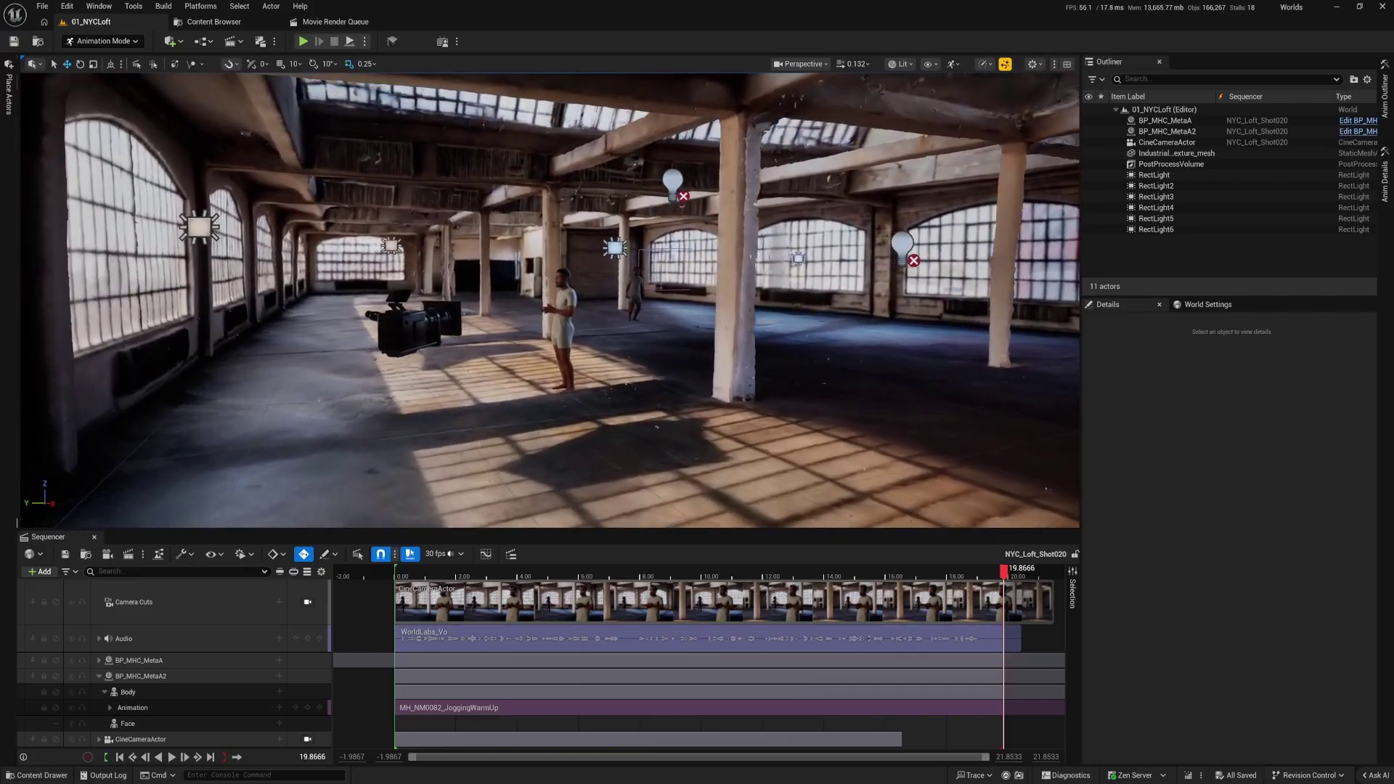
Preview the finished loft shot by scrubbing through the NYC_Loft_Shot020 sequence.
right_click_drag(660, 288, 753, 344)
left_click_drag(400, 575, 855, 576)
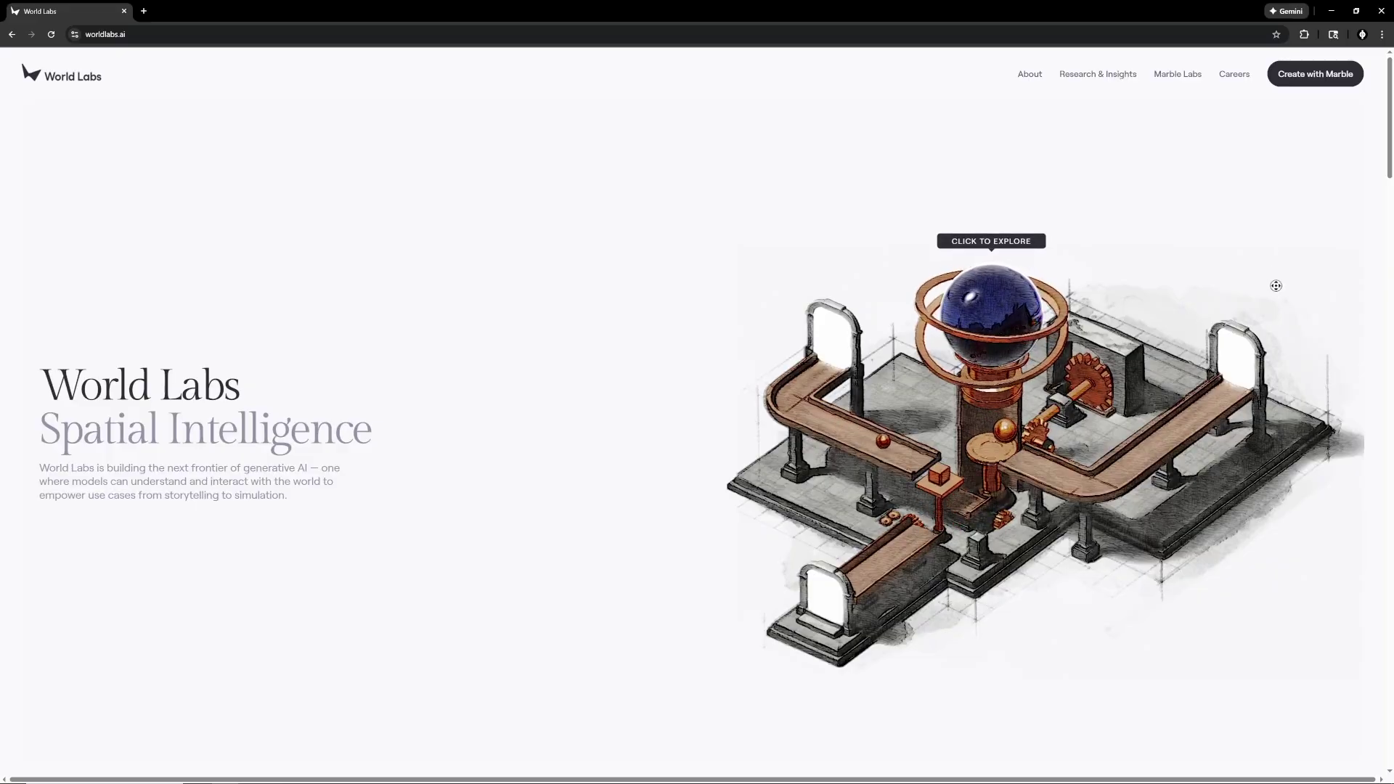
Look through the World Labs homepage and open the Marble world generator from its footer section.
scroll(1277, 313, "down", 5)
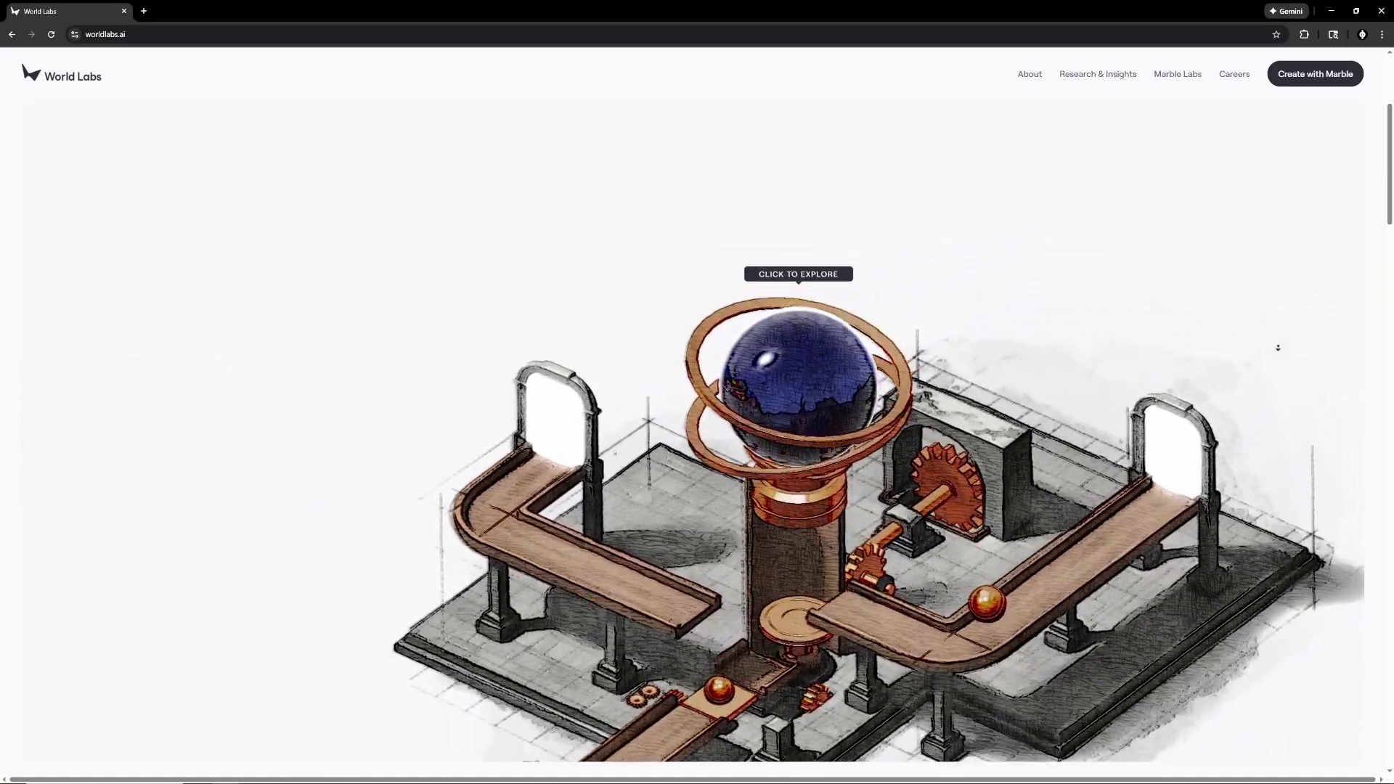
scroll(1278, 348, "down", 10)
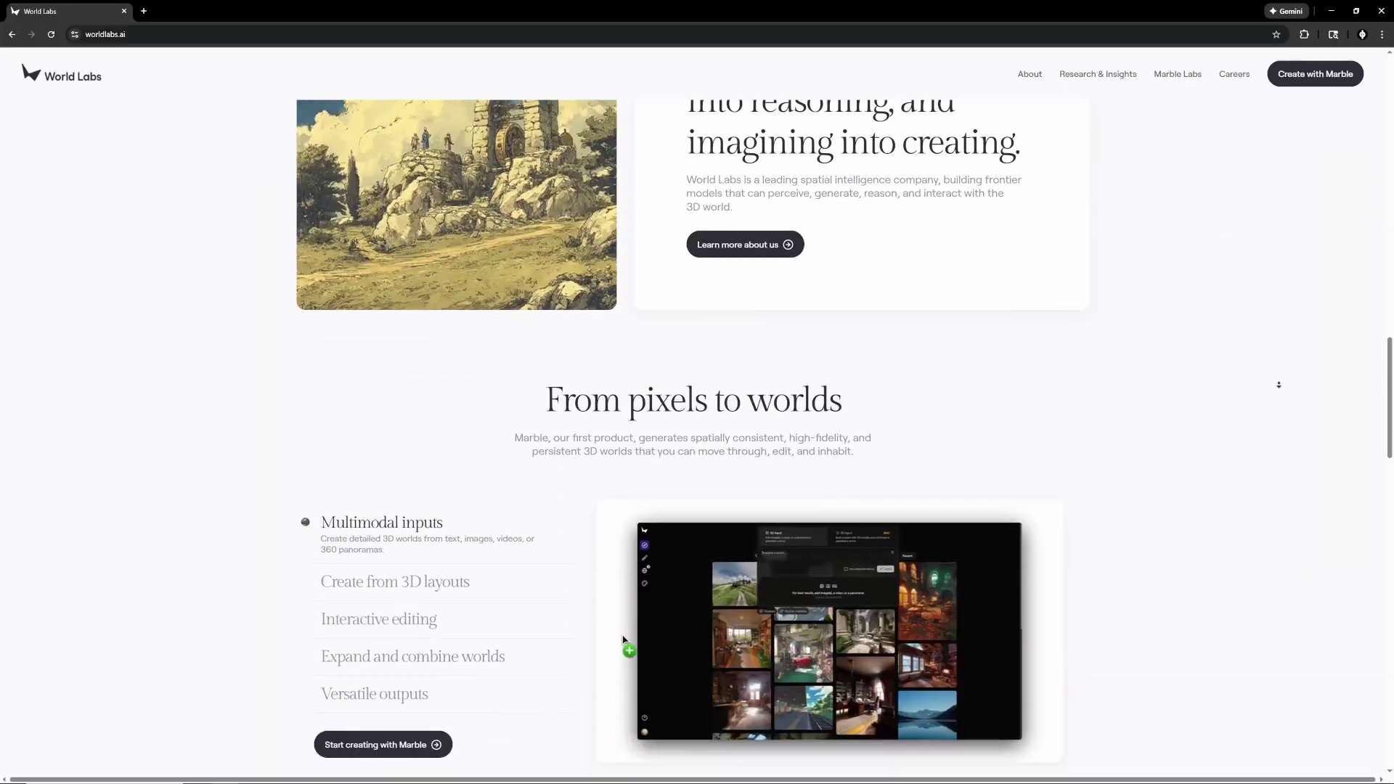
scroll(1278, 377, "down", 15)
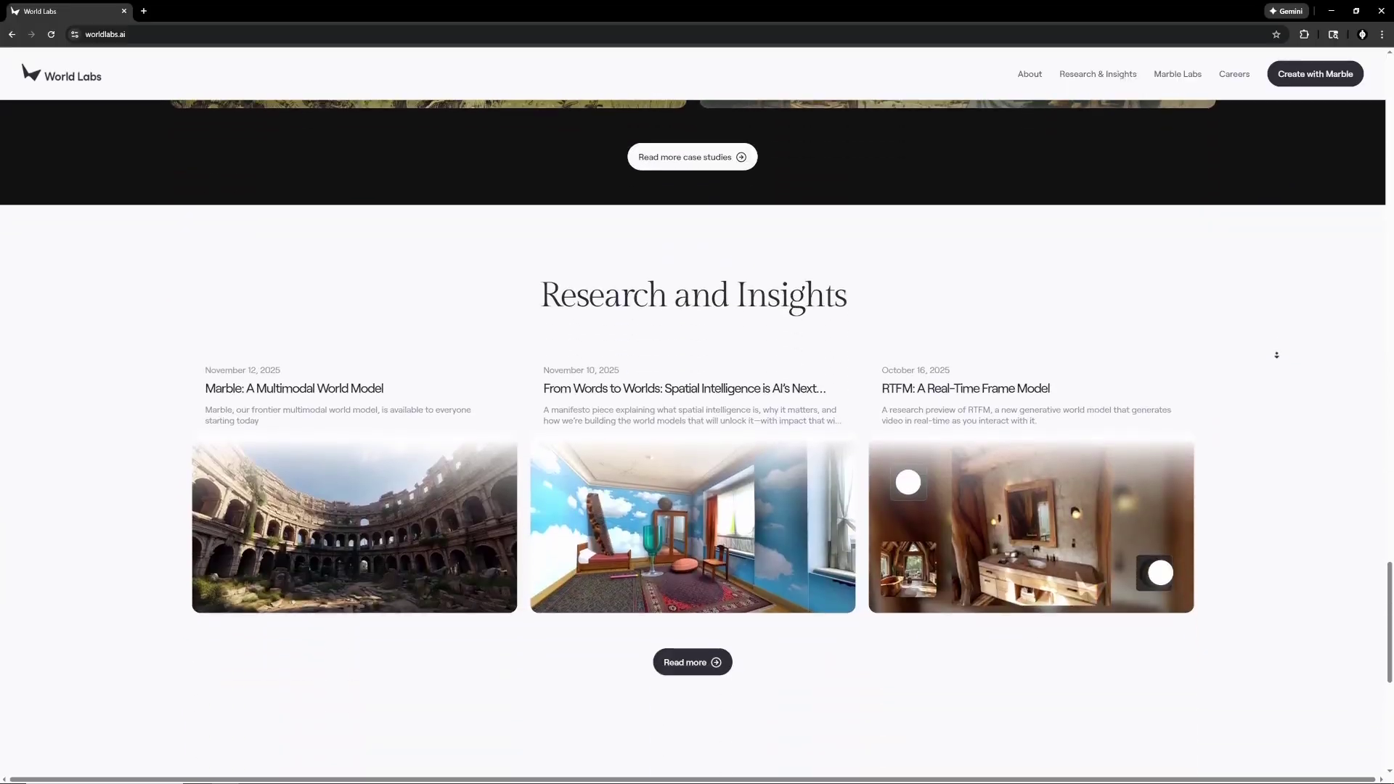
scroll(1277, 355, "down", 7)
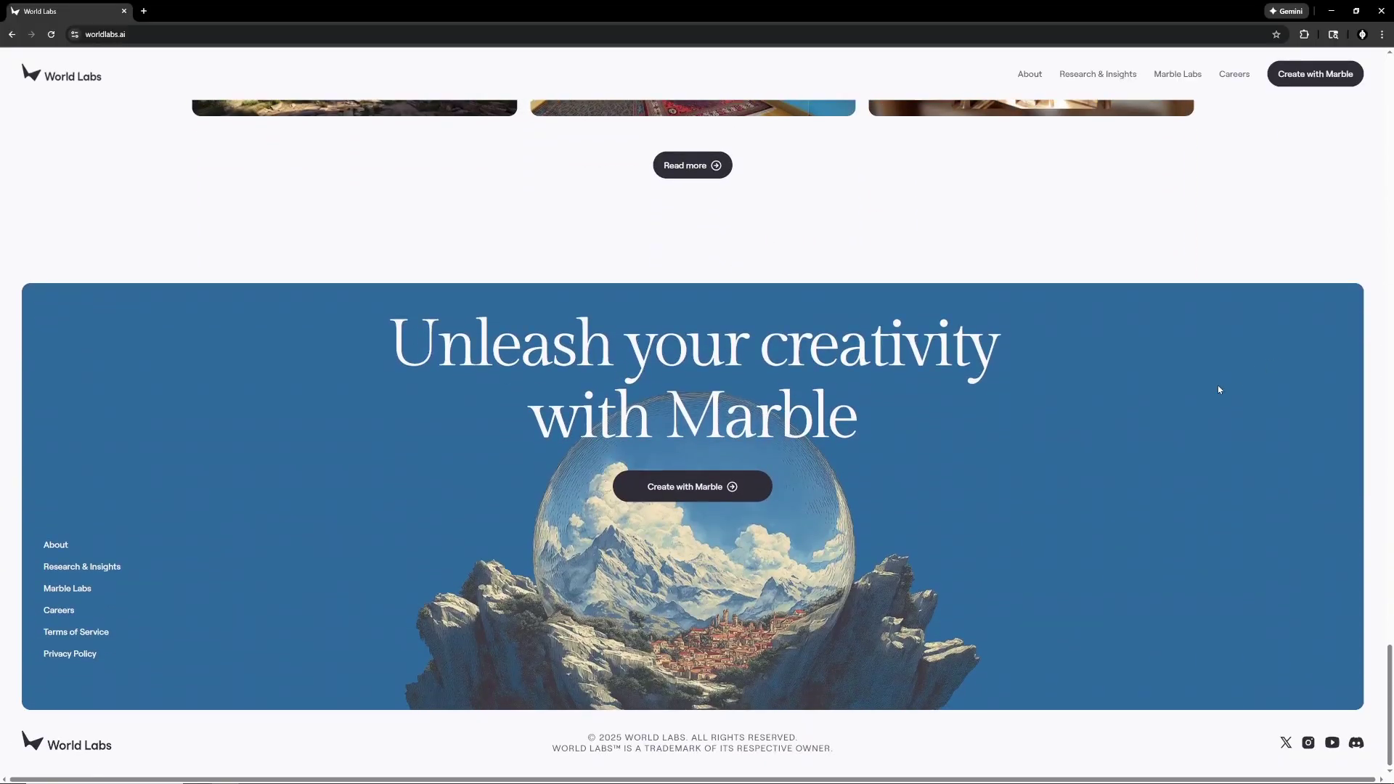
left_click(705, 480)
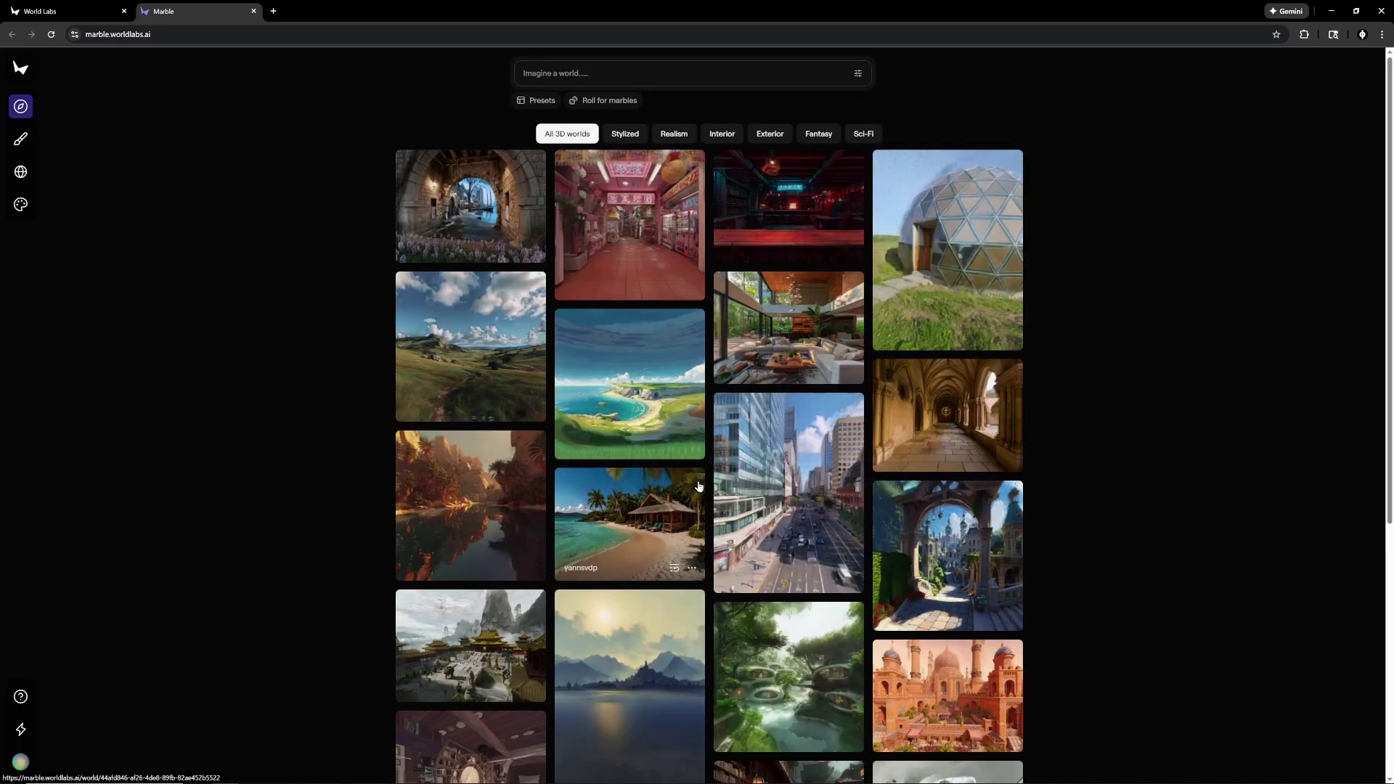
Open the stylized coastal bay world in Marble and explore it by looking around and moving through the scene.
left_click(637, 382)
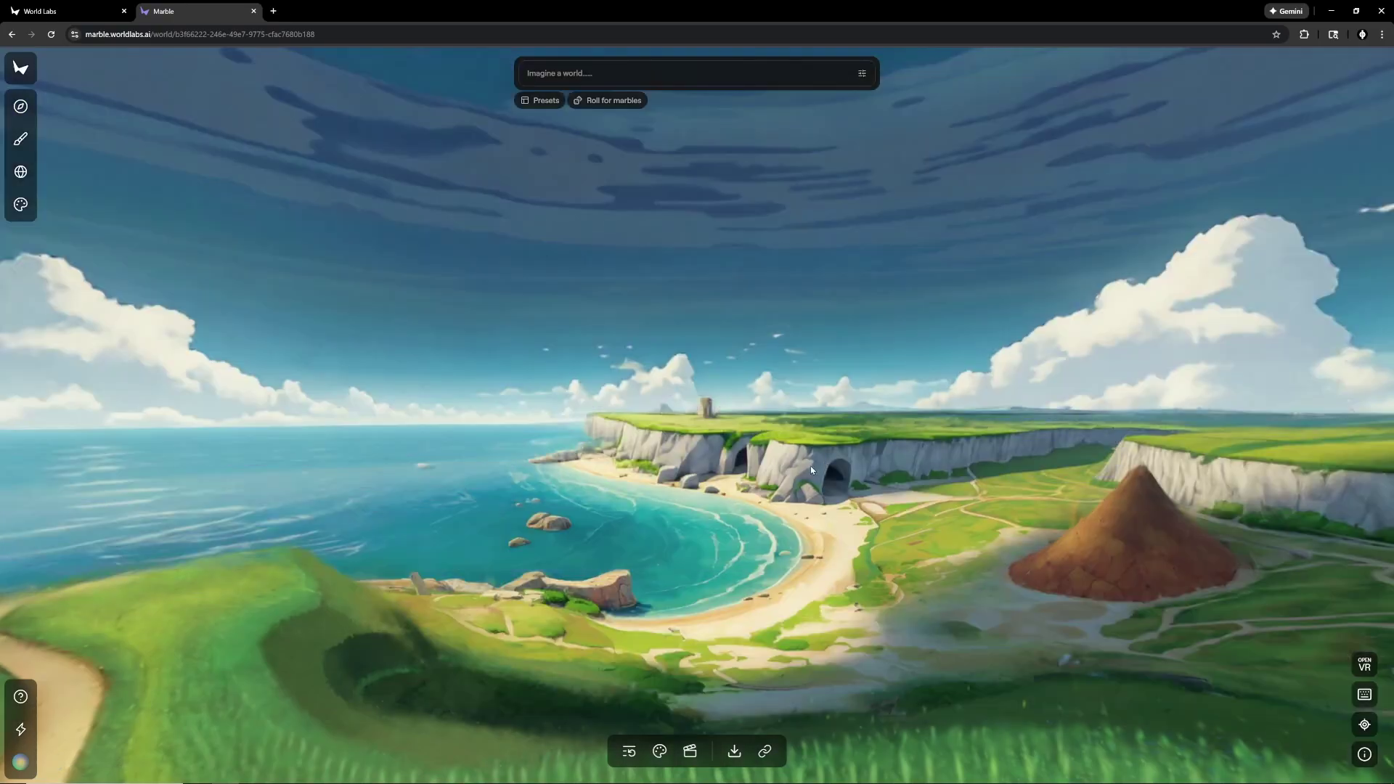
left_click_drag(811, 467, 193, 491)
left_click_drag(566, 491, 1027, 478)
key("w")
key("w")
key("w")
key("a")
key("w")
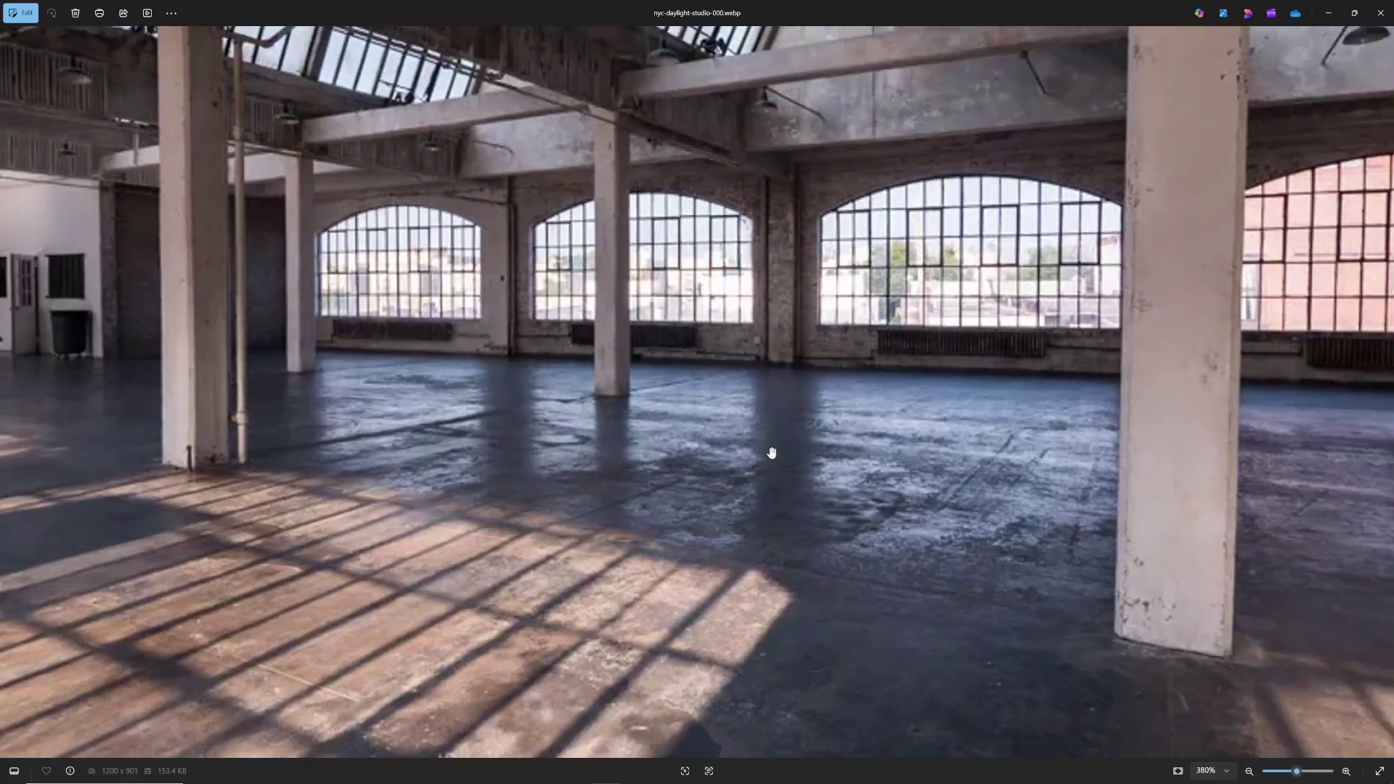
Examine the nyc-daylight-studio-000.webp reference photo and the industrial loft world in Marble.
scroll(770, 454, "down", 3)
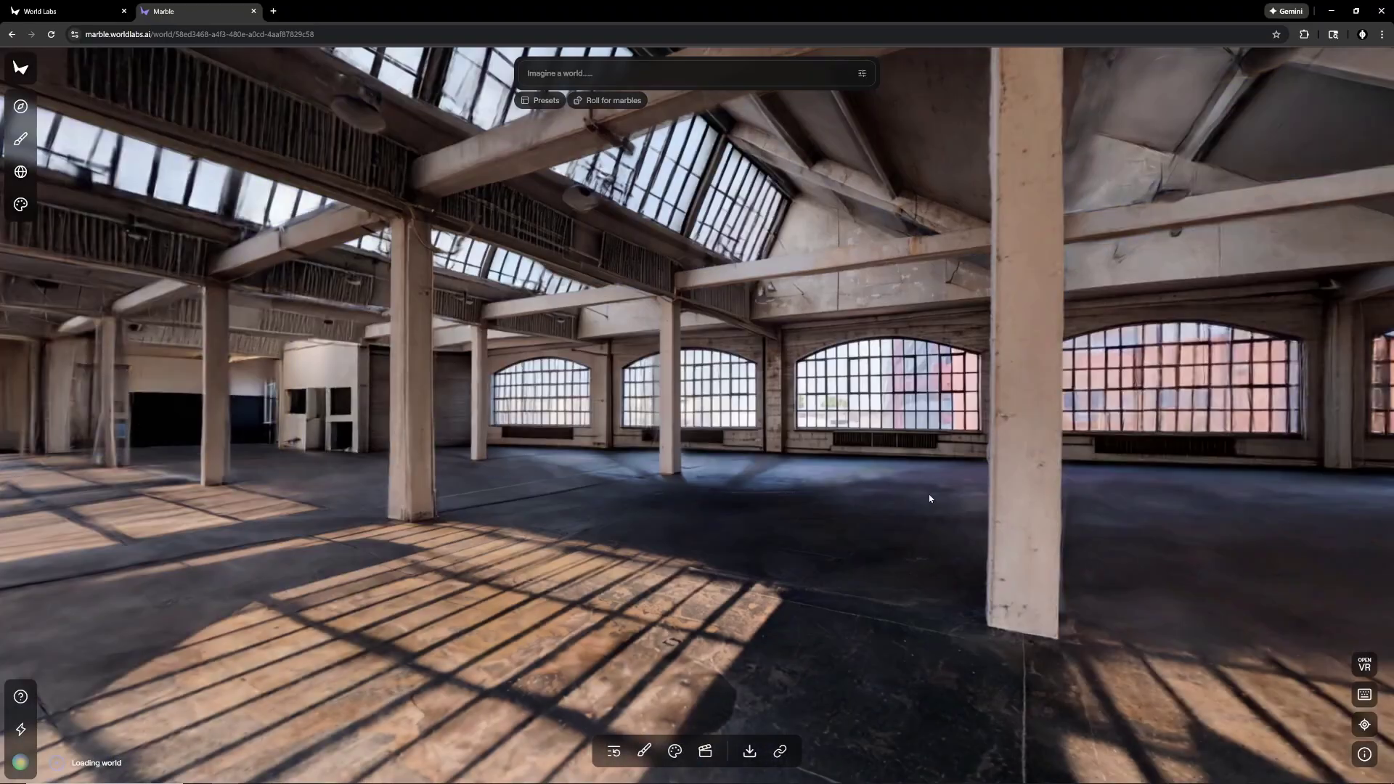
left_click_drag(909, 499, 943, 501)
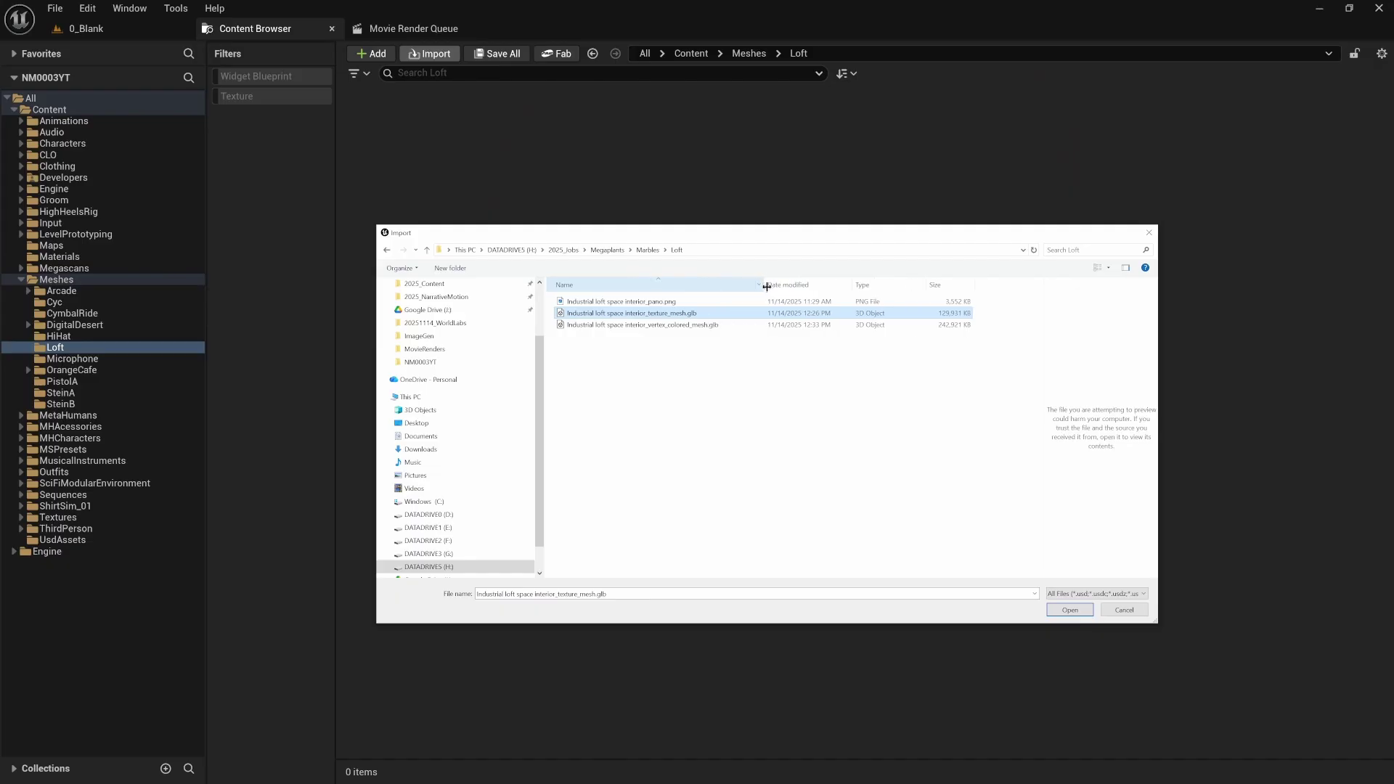
Import "Industrial loft space interior_texture_mesh.glb" into the Meshes/Loft folder with the default import settings.
double_click(616, 318)
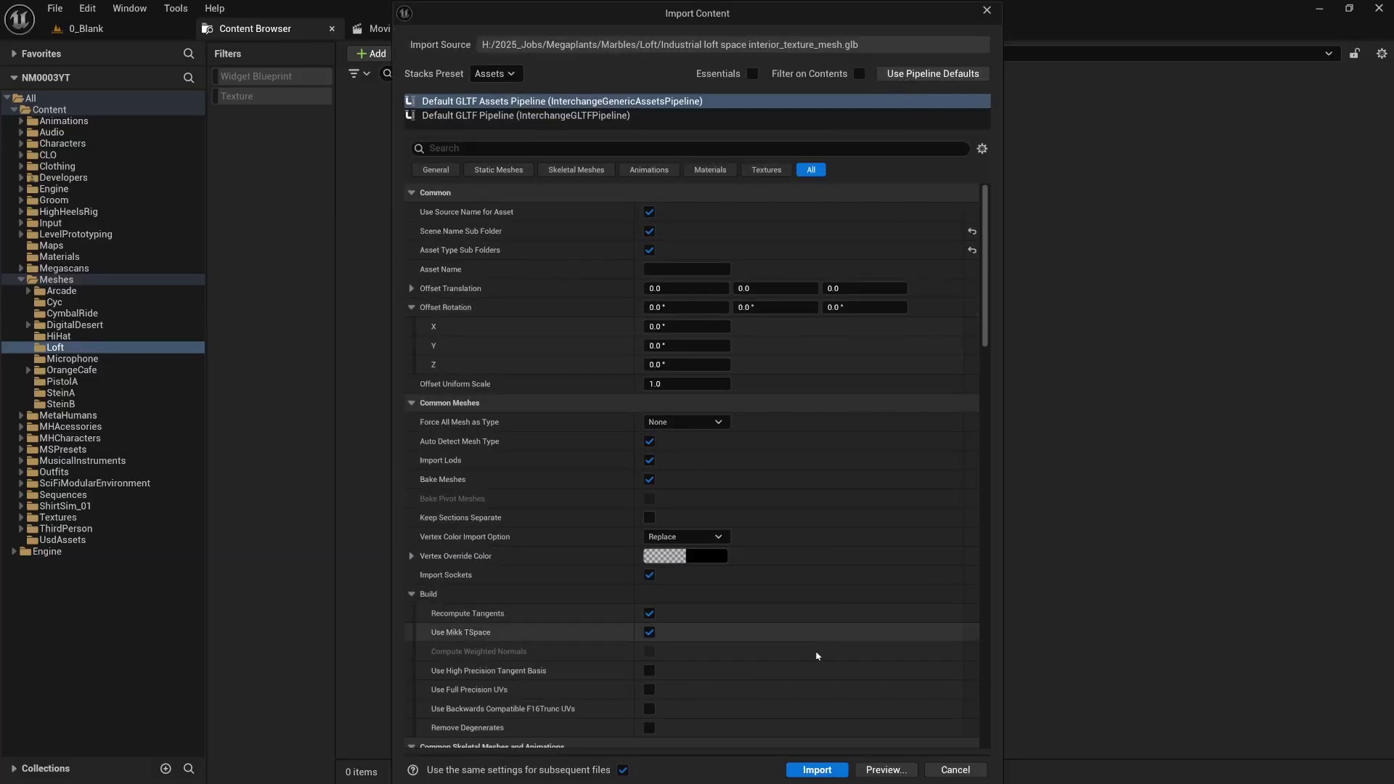
left_click(817, 770)
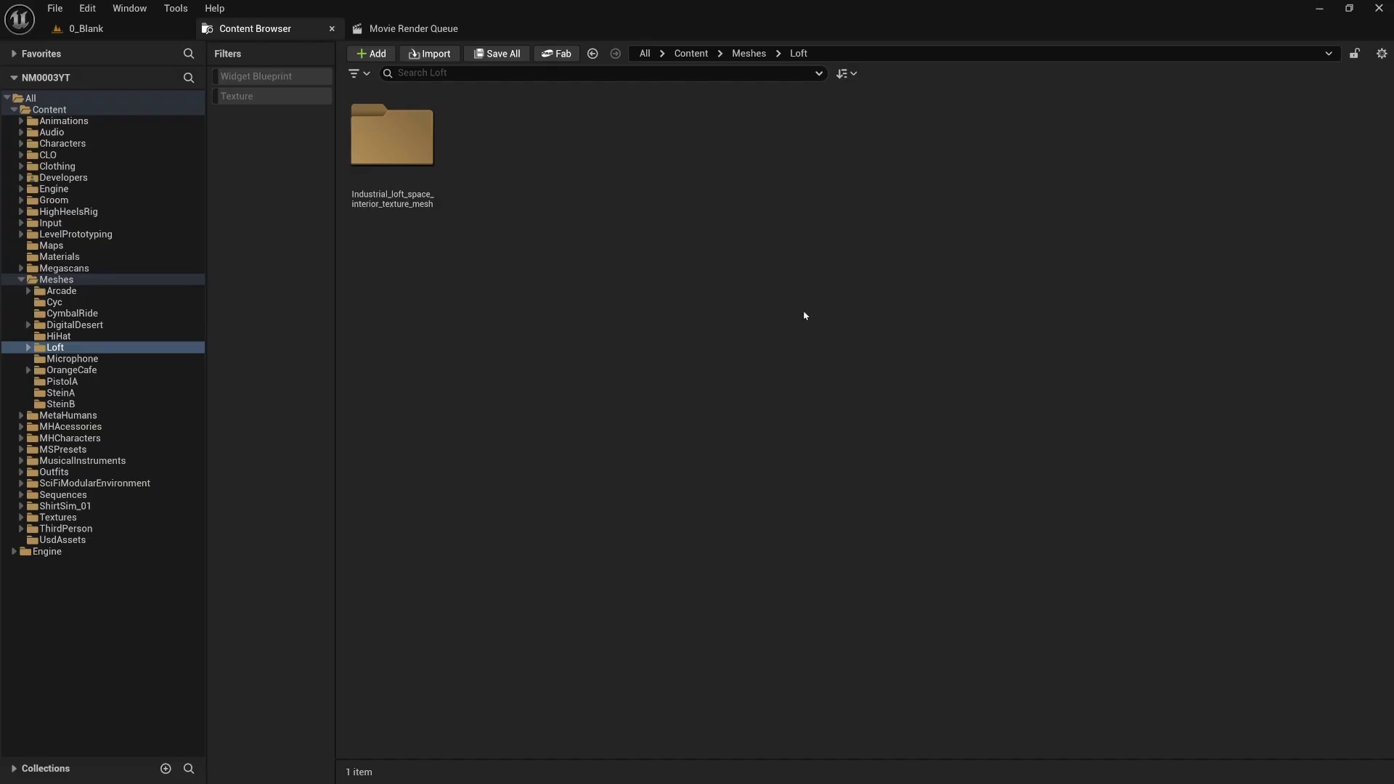
Open the imported loft static mesh from its StaticMeshes folder, dock its editor with the main tabs and inspect the interior.
double_click(419, 134)
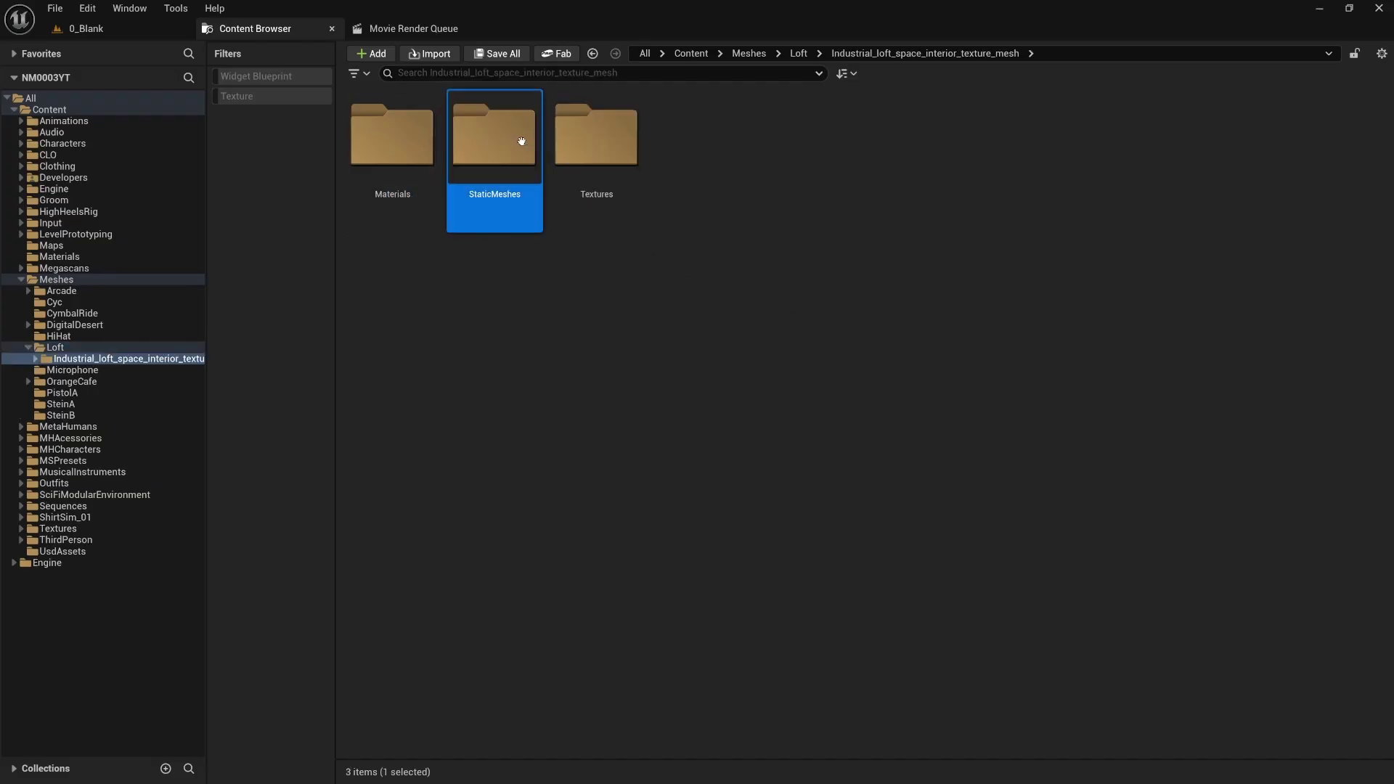
double_click(522, 141)
double_click(428, 150)
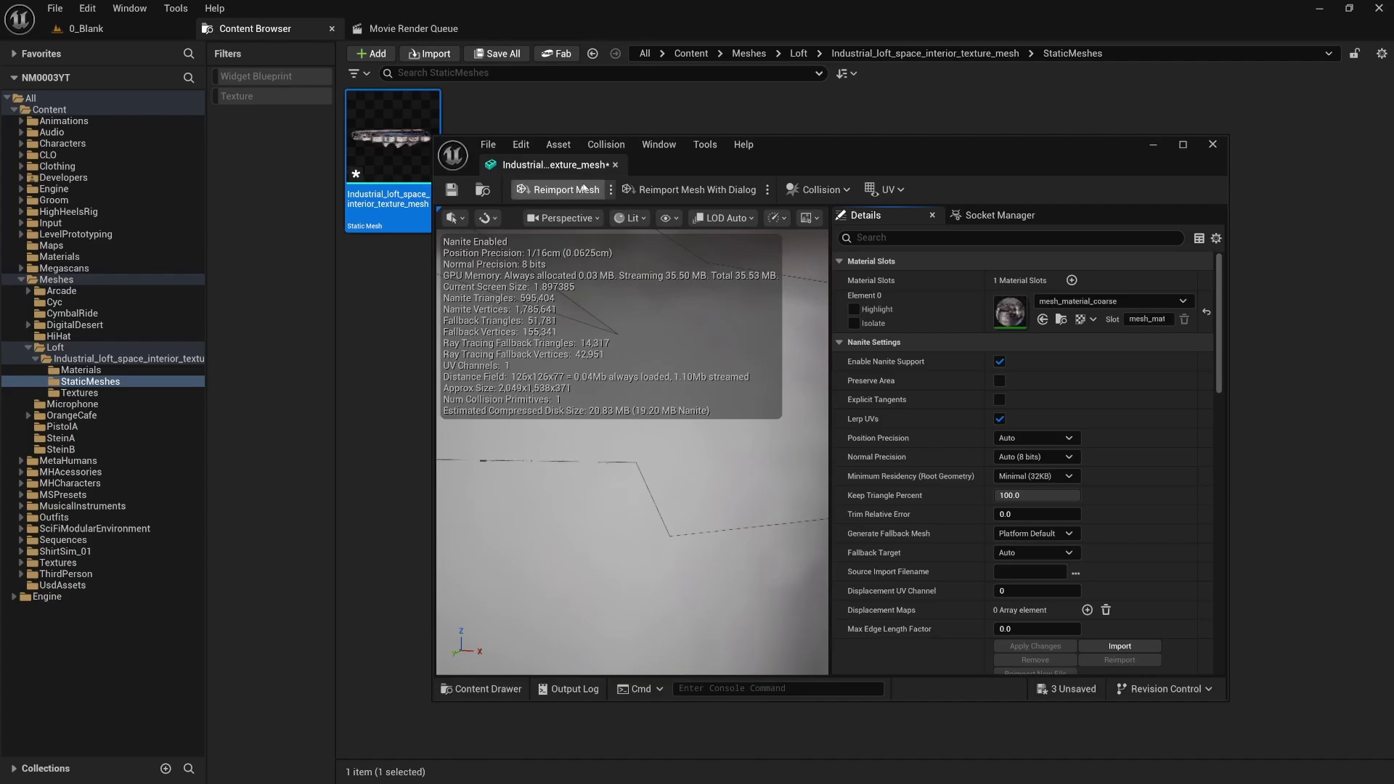
left_click_drag(581, 166, 561, 36)
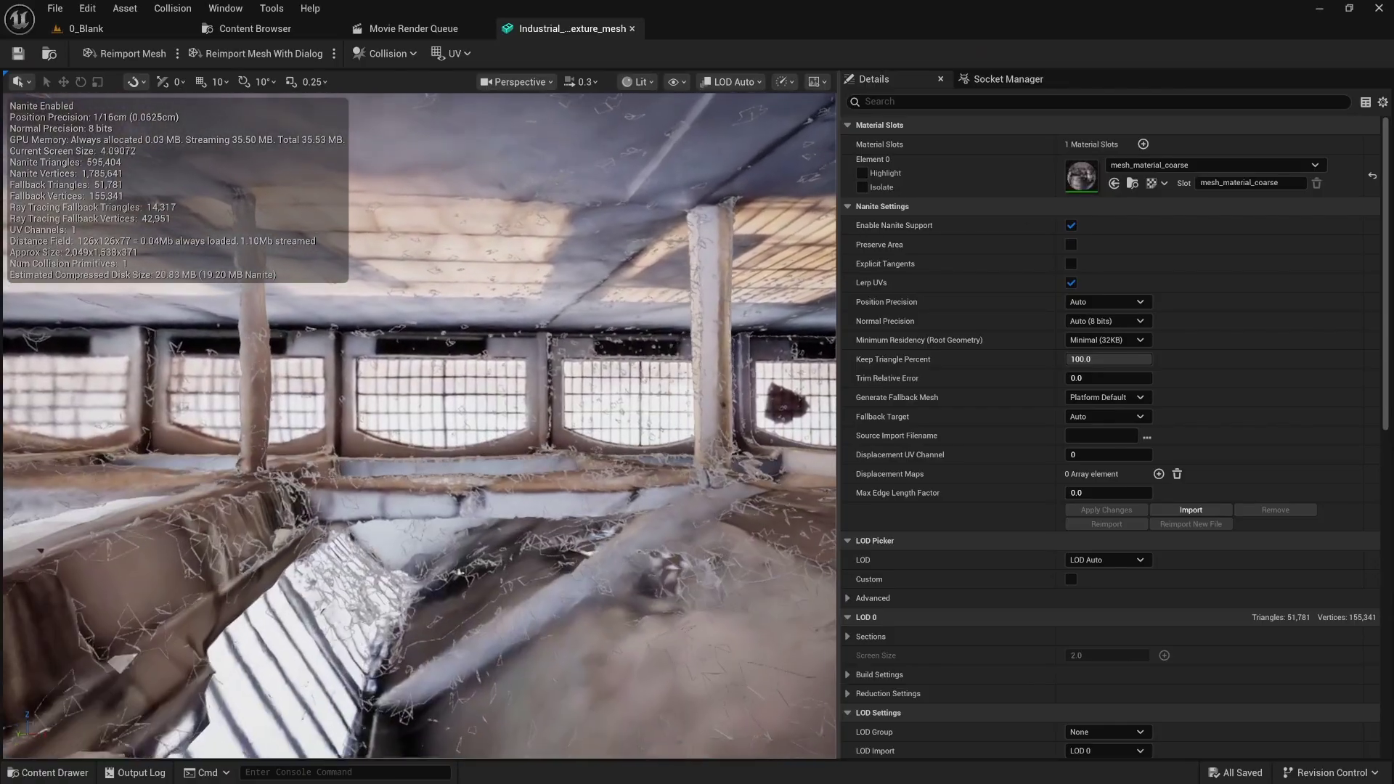
right_click_drag(420, 426, 136, 428)
left_click_drag(513, 437, 483, 415)
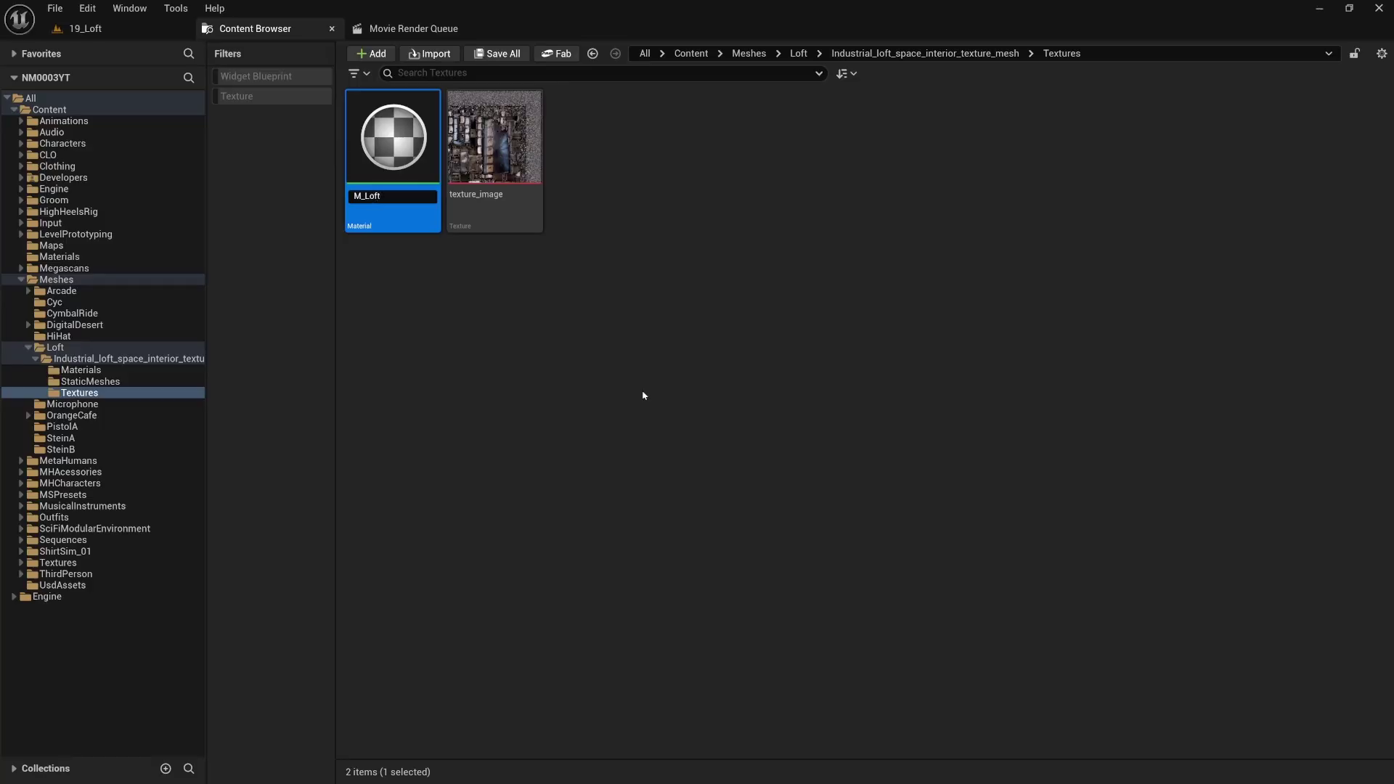
Open the M_Loft material and set its shading model to Unlit.
double_click(427, 172)
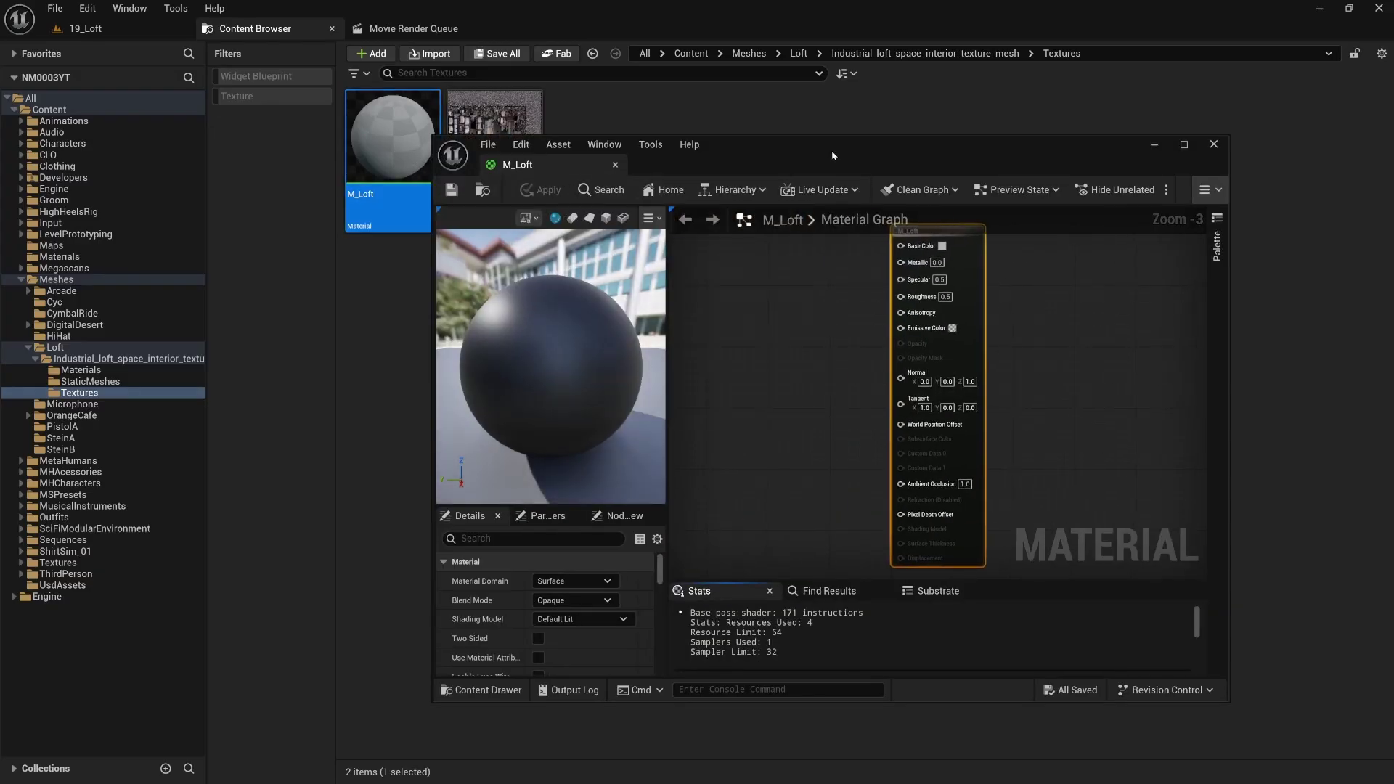
left_click_drag(841, 156, 962, 126)
right_click_drag(941, 230, 959, 270)
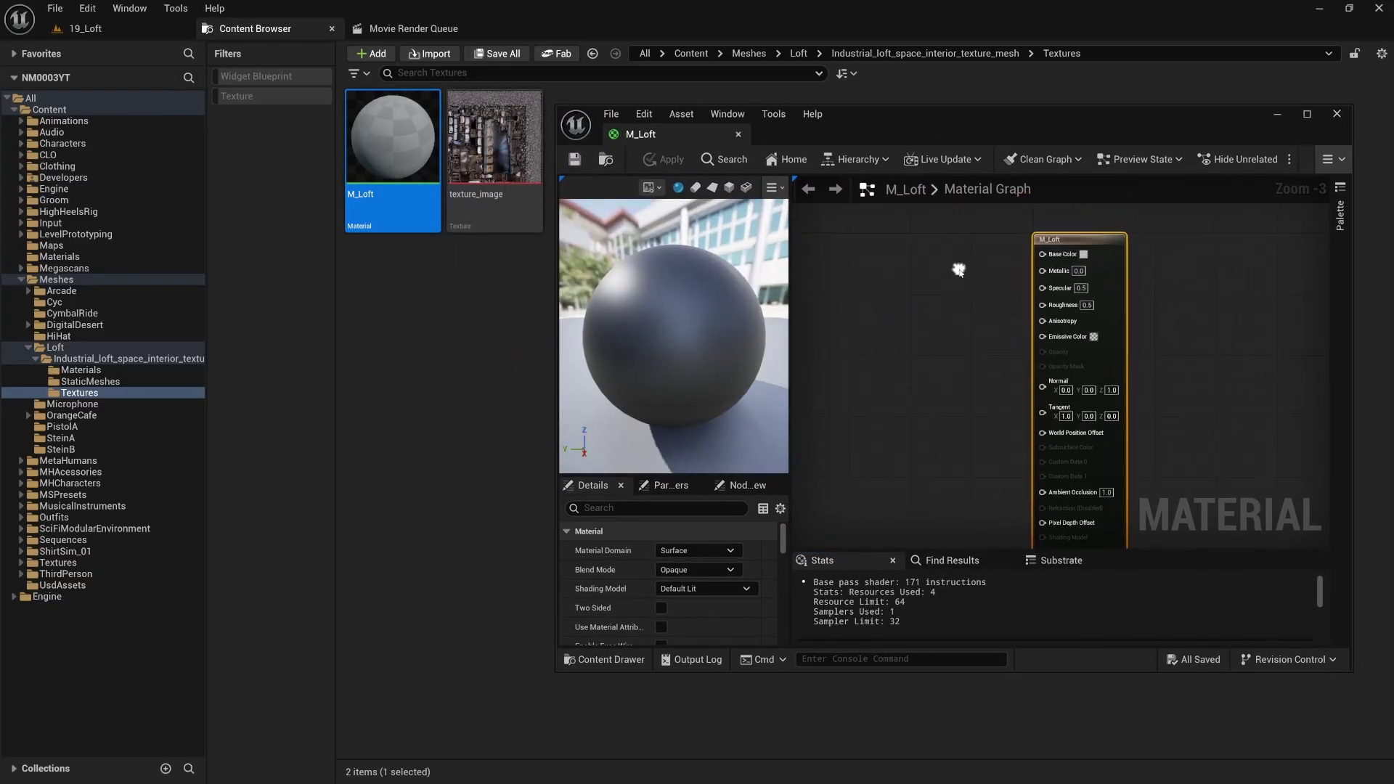
left_click(725, 590)
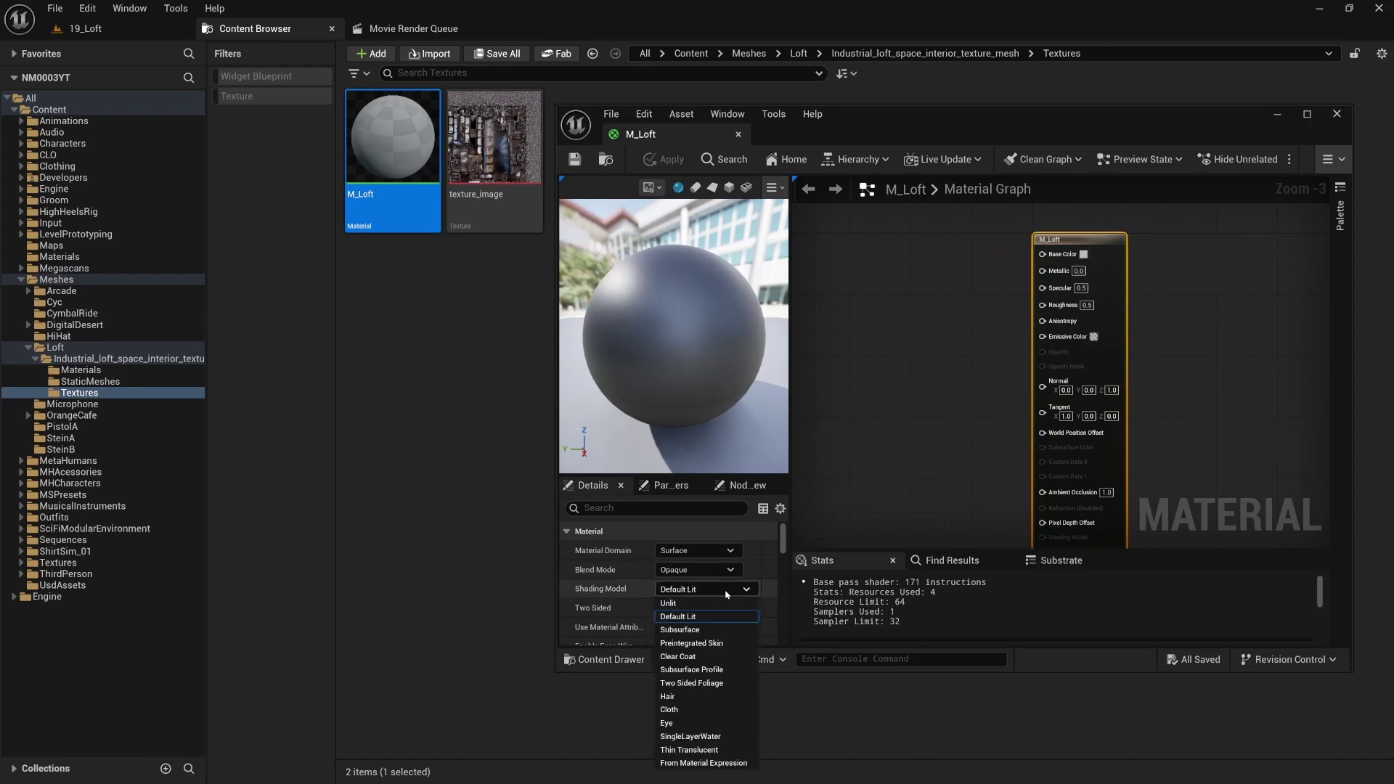
left_click(695, 603)
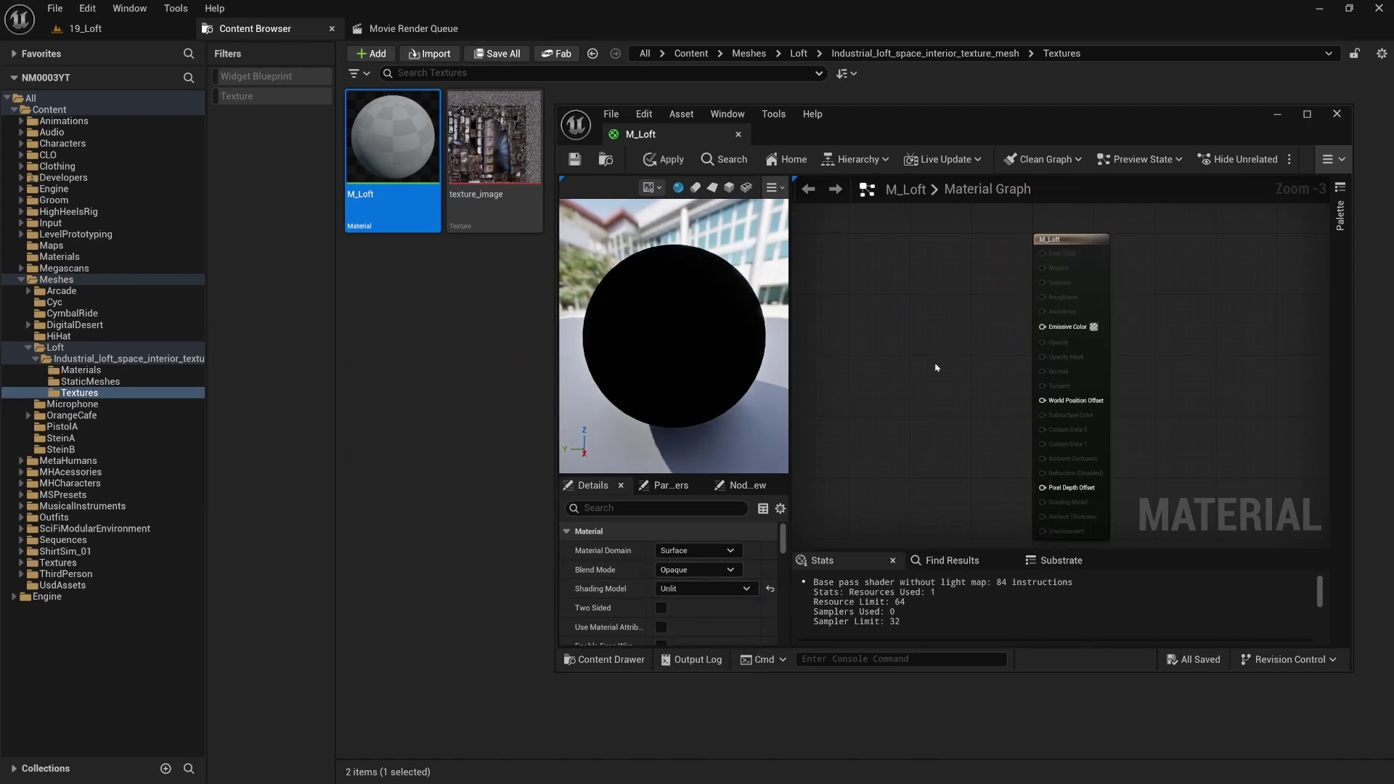
Add texture_image to the M_Loft graph, connect its RGB output to Emissive Color, align the nodes and save the material.
left_click_drag(498, 145, 911, 371)
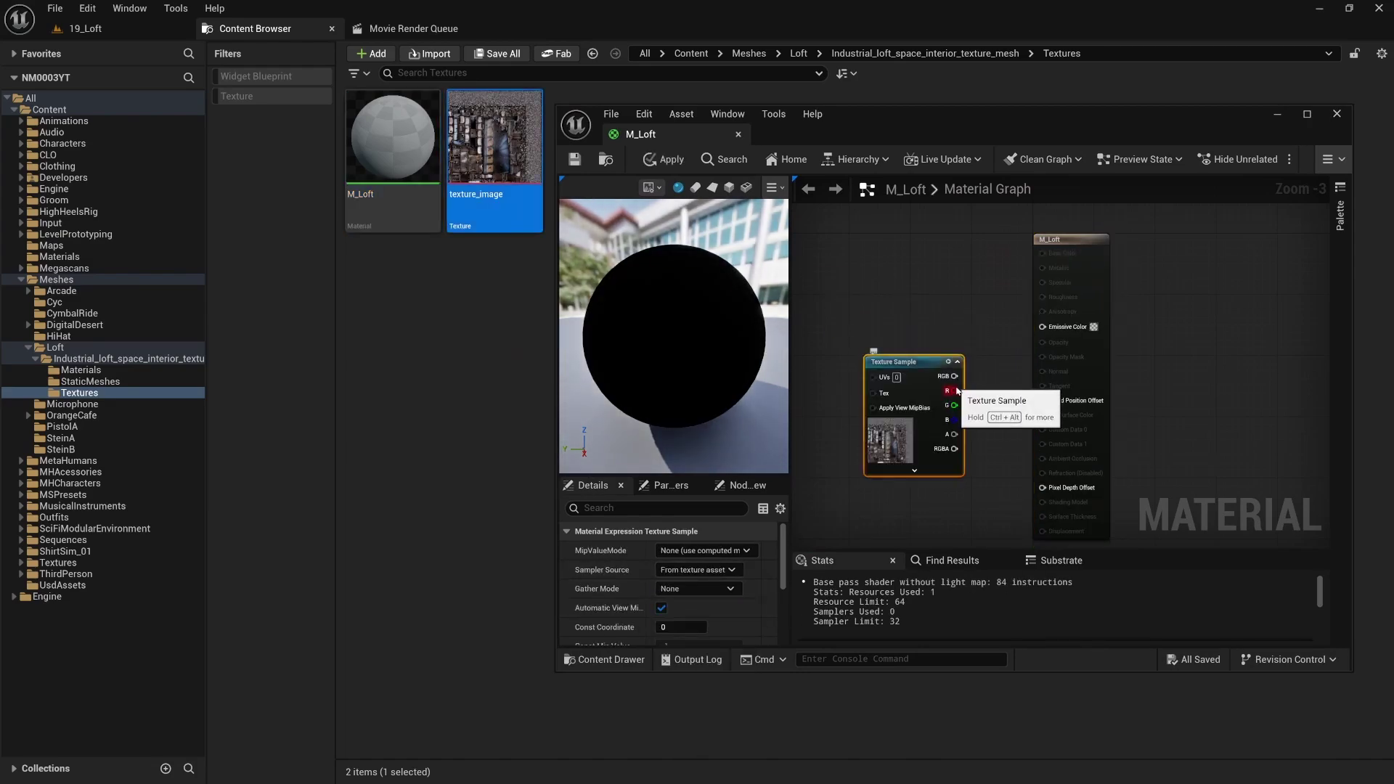
left_click_drag(1031, 335, 1043, 327)
left_click_drag(932, 363, 948, 327)
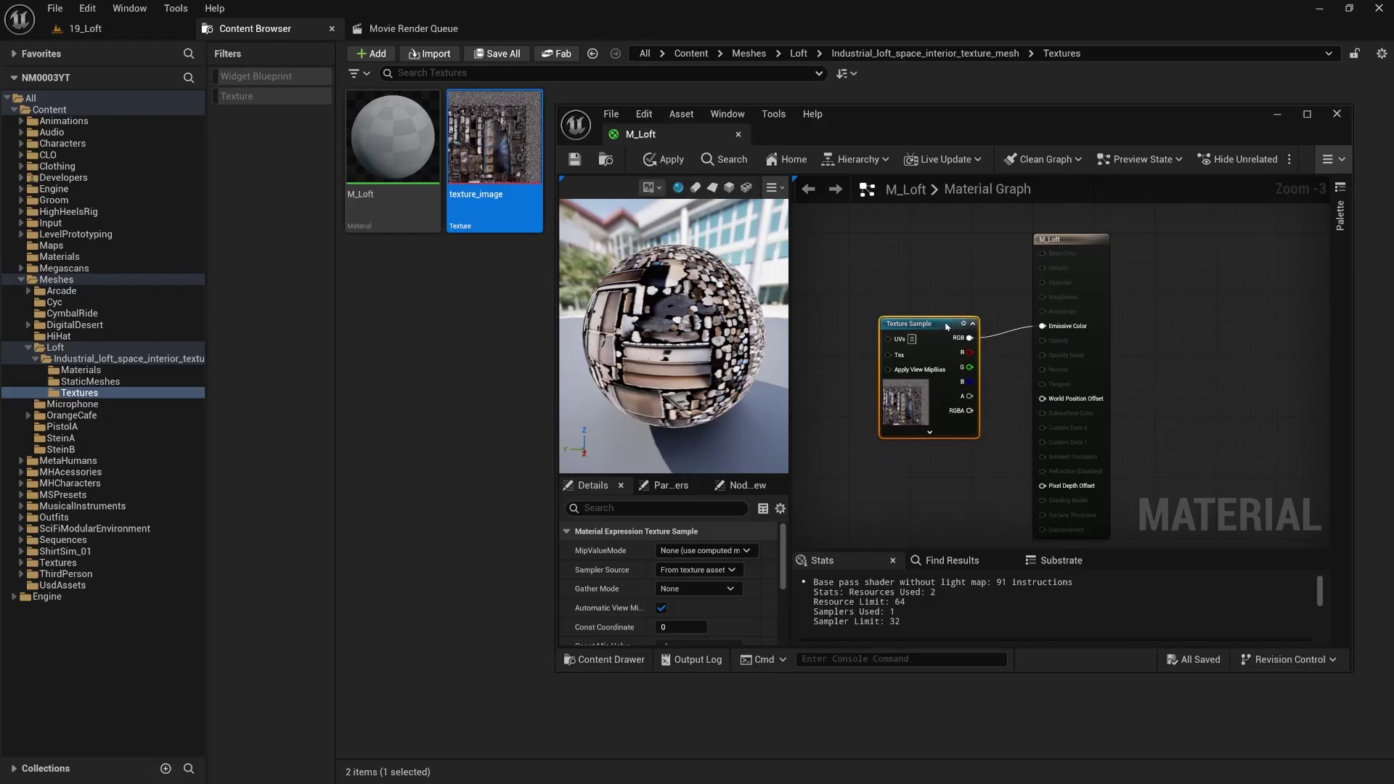
left_click(884, 278)
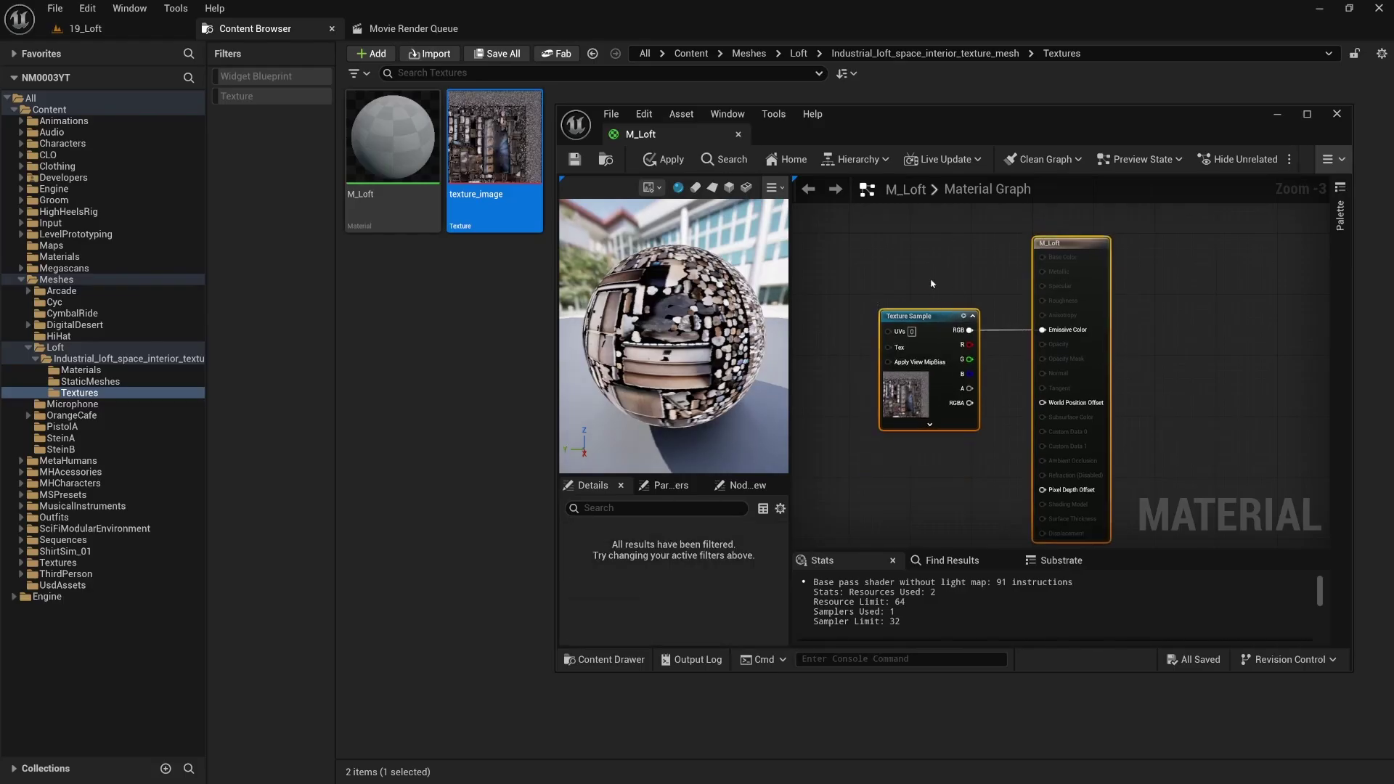
left_click(575, 161)
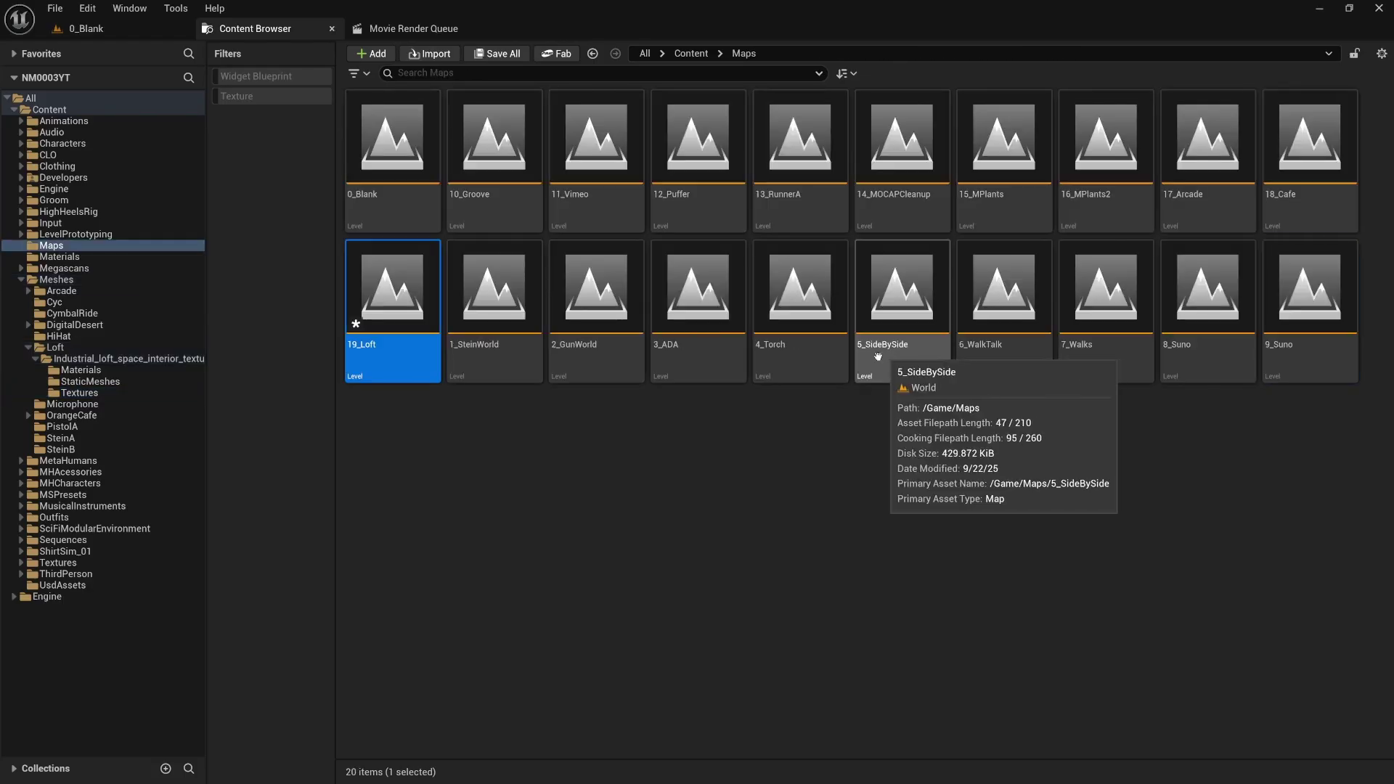
Open the 19_Loft level, place the loft static mesh in it and reset the mesh's location to the default.
left_click(482, 481)
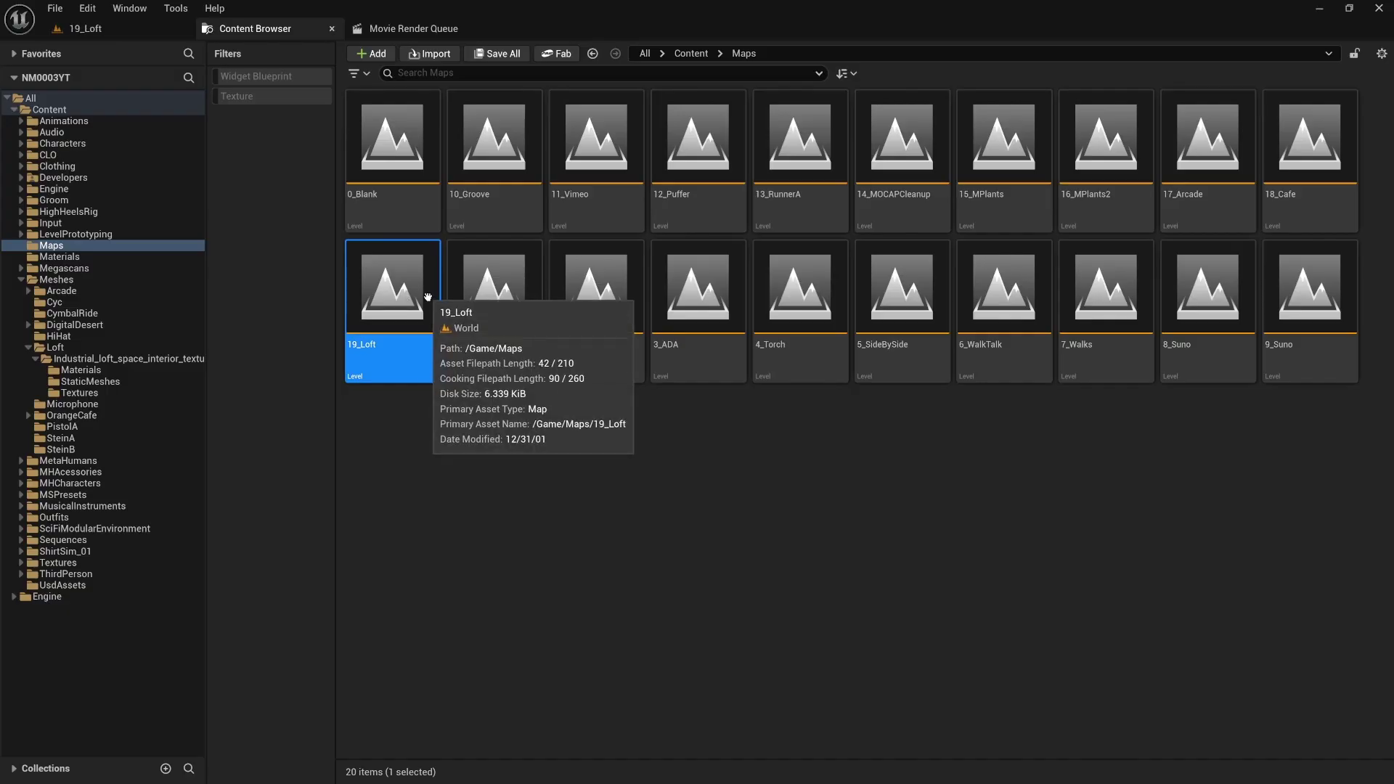
left_click(85, 29)
key("ctrl+space")
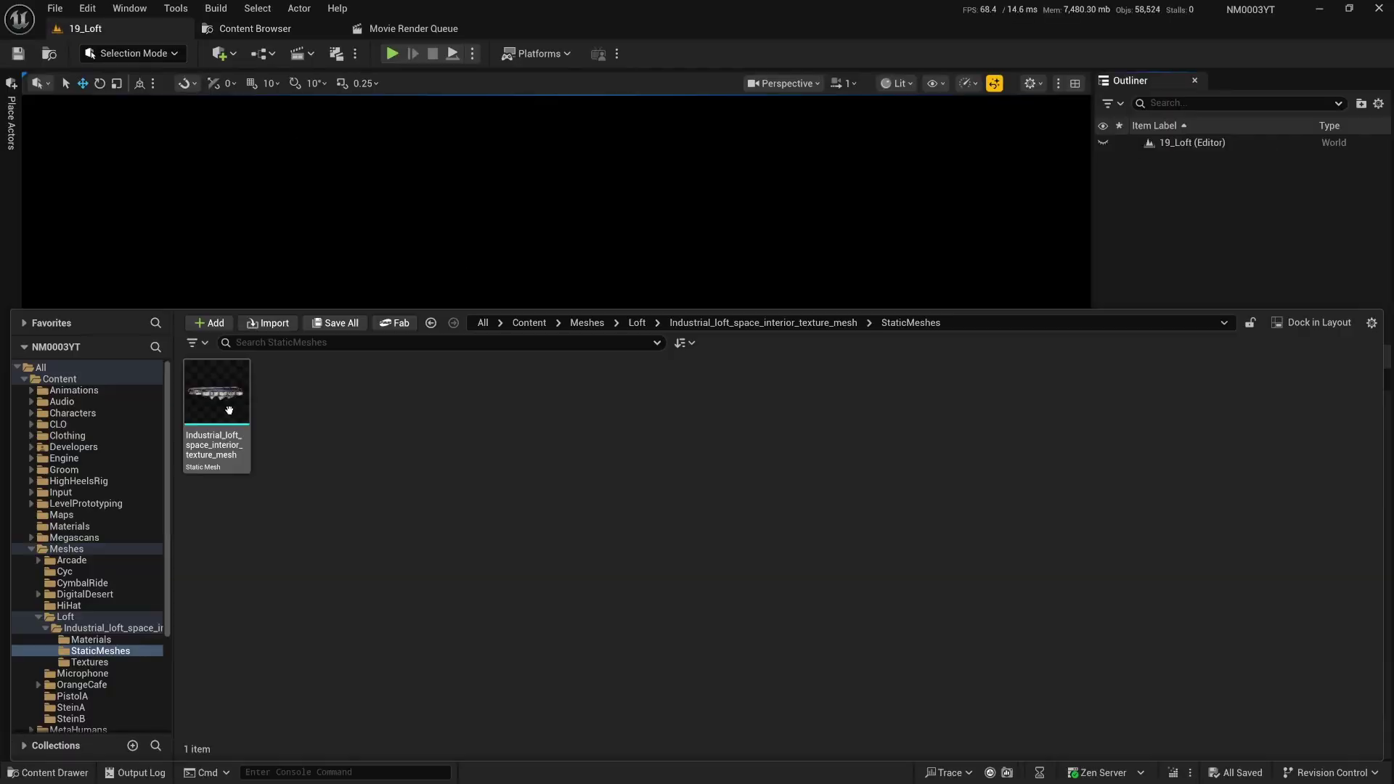
left_click_drag(218, 385, 404, 385)
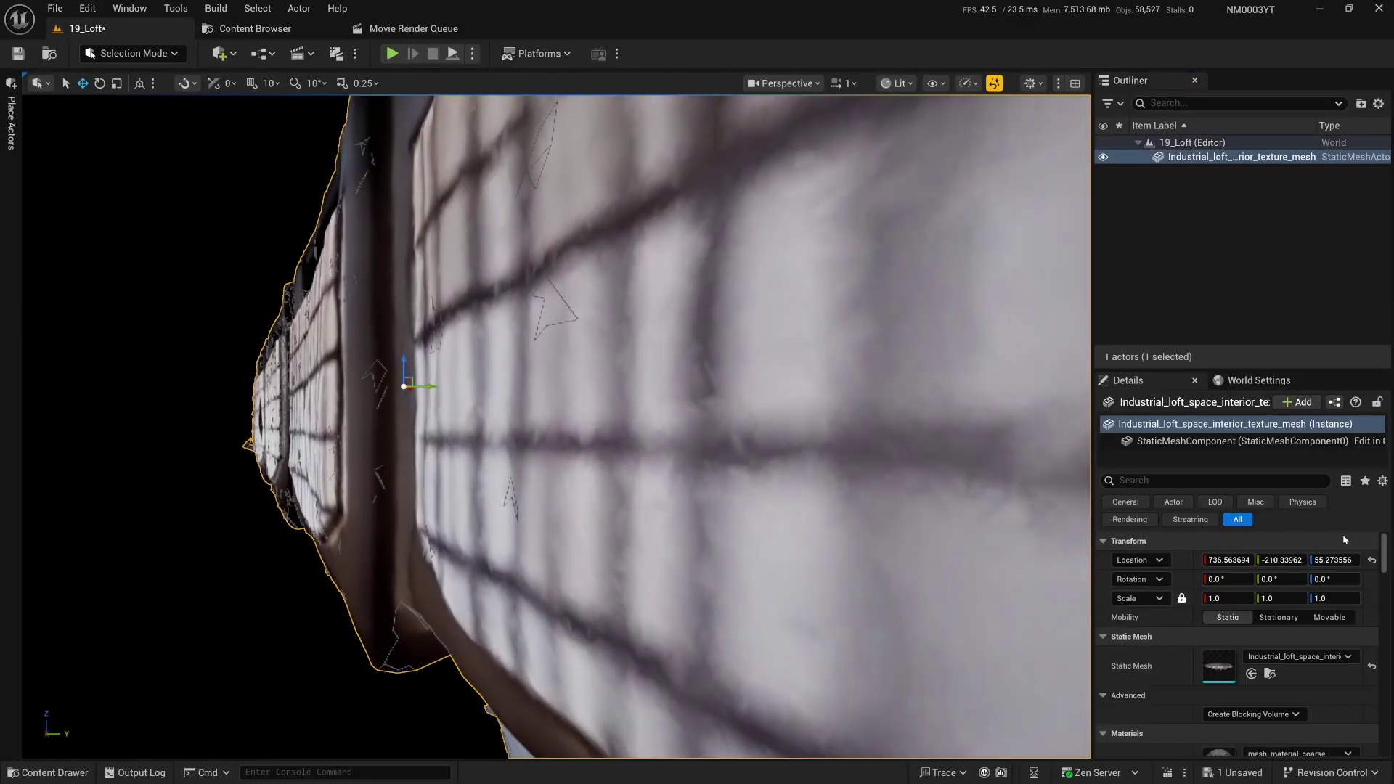
left_click(1373, 560)
left_click(1120, 339)
Inspect the placed loft mesh from several viewpoints, reducing the camera speed for finer movement.
key("s")
right_click_drag(850, 305, 823, 293)
key("w")
scroll(828, 287, "down", 3)
key("s")
scroll(824, 294, "down", 1)
key("w")
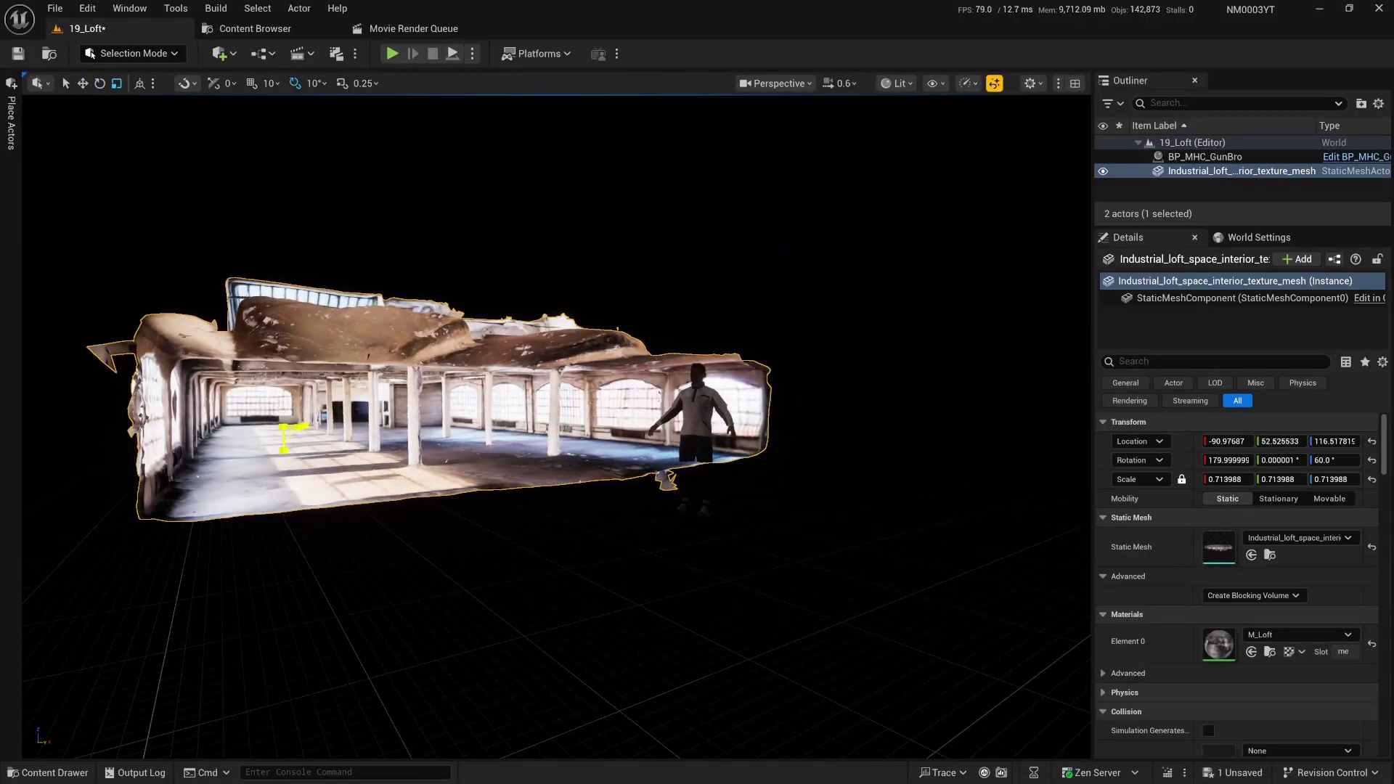
Scale the loft mesh uniformly to about 2.11 to suit the character's size, and clear the selection.
left_click_drag(283, 427, 344, 393)
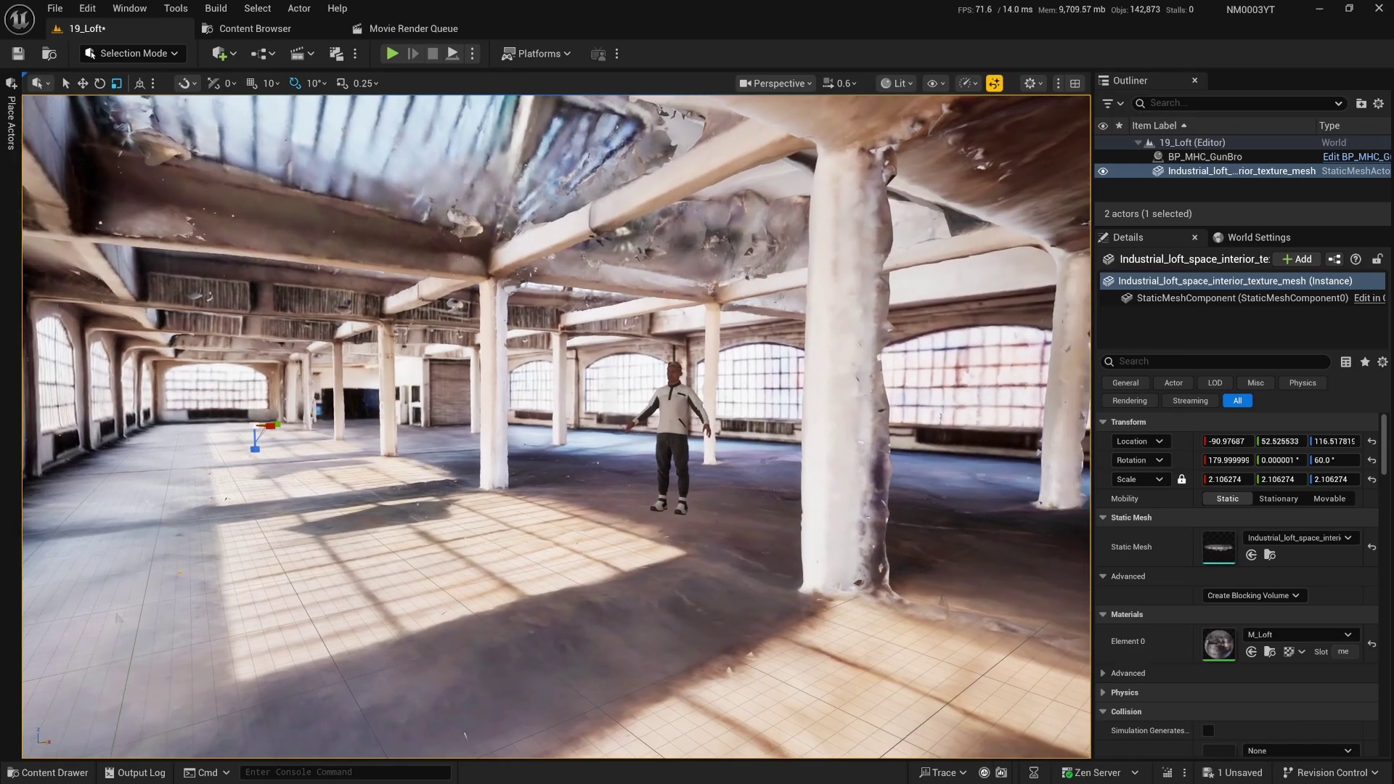
key("w")
right_click_drag(556, 427, 247, 430)
key("Escape")
Move around the character inside the loft to check its size against the columns, windows and doors.
key("w")
key("d")
key("d")
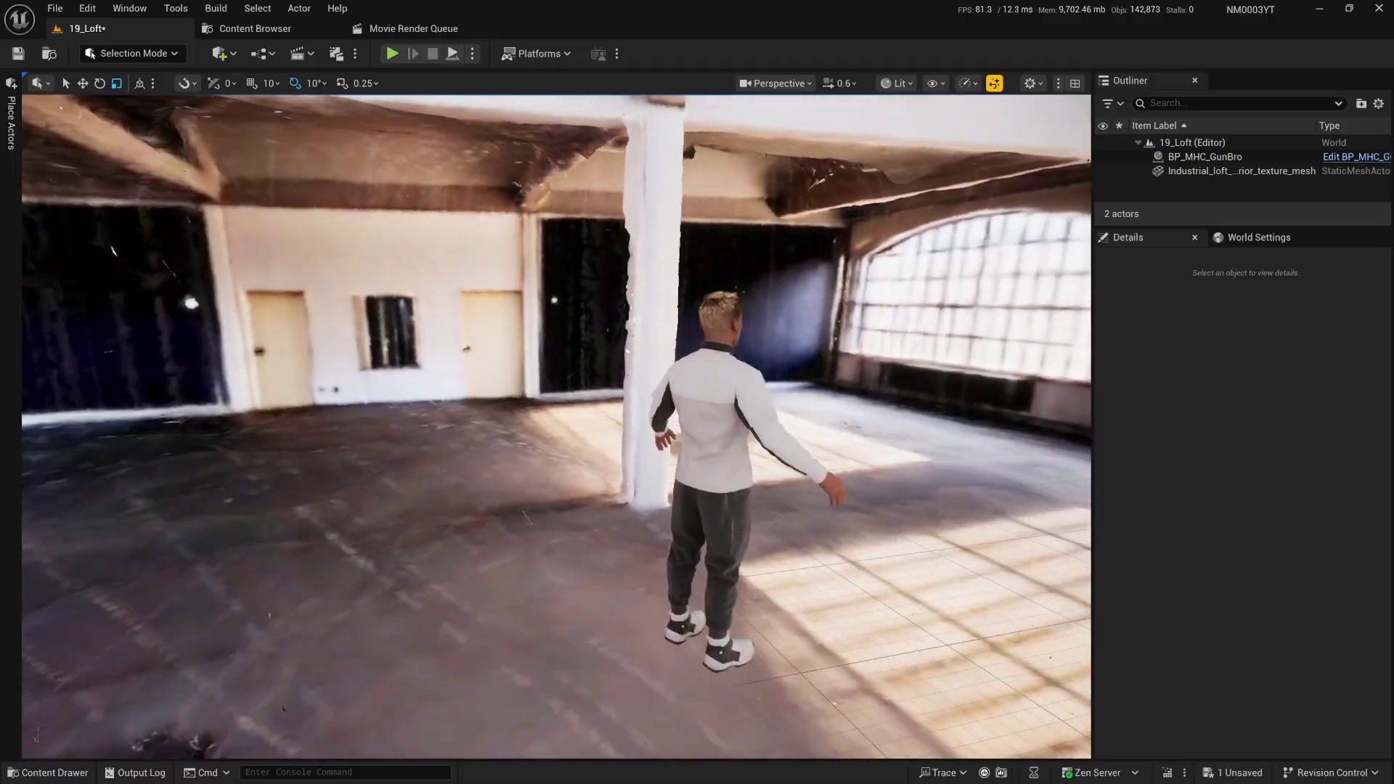
key("d")
right_click_drag(556, 427, 646, 414)
key("s")
key("s")
key("a")
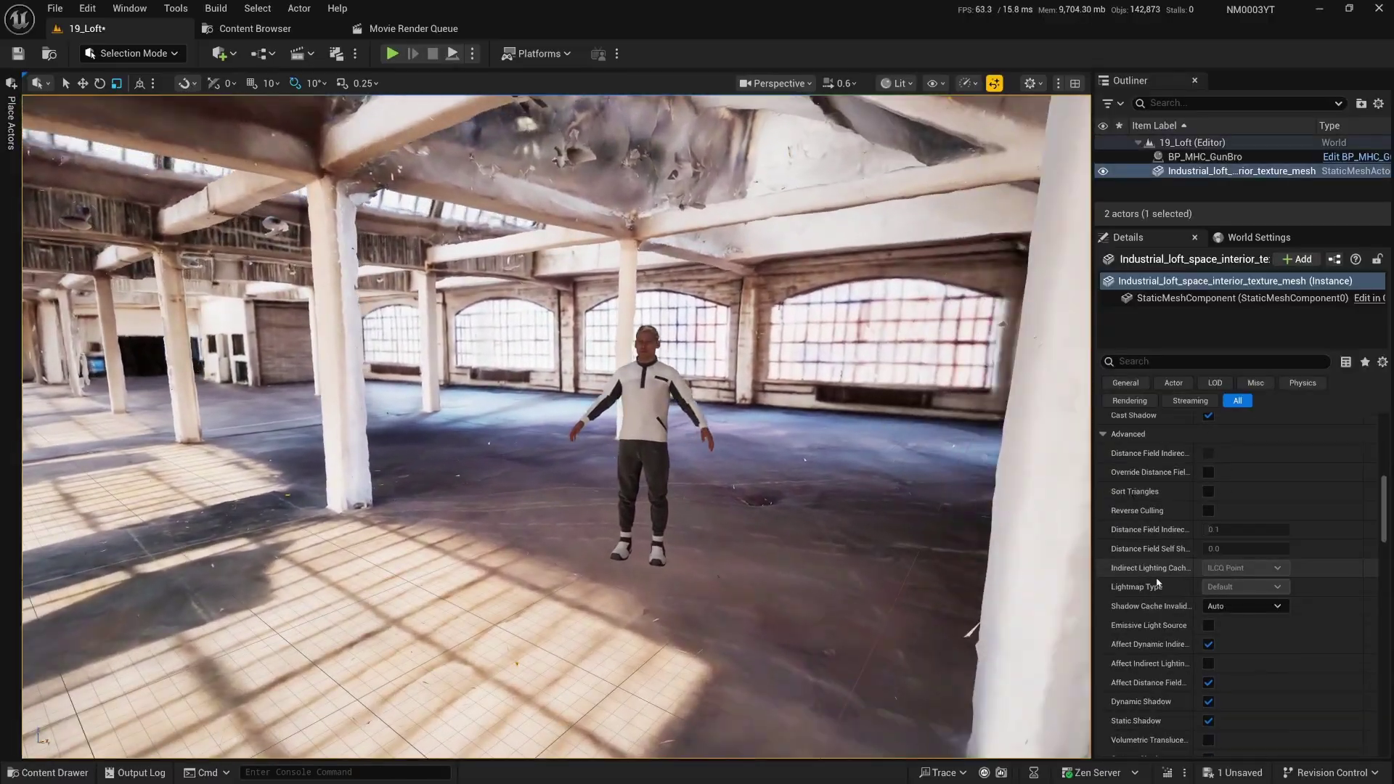
Try turning off Affect Dynamic Indirect Lighting on the loft mesh and check the character's lighting.
scroll(1158, 582, "down", 4)
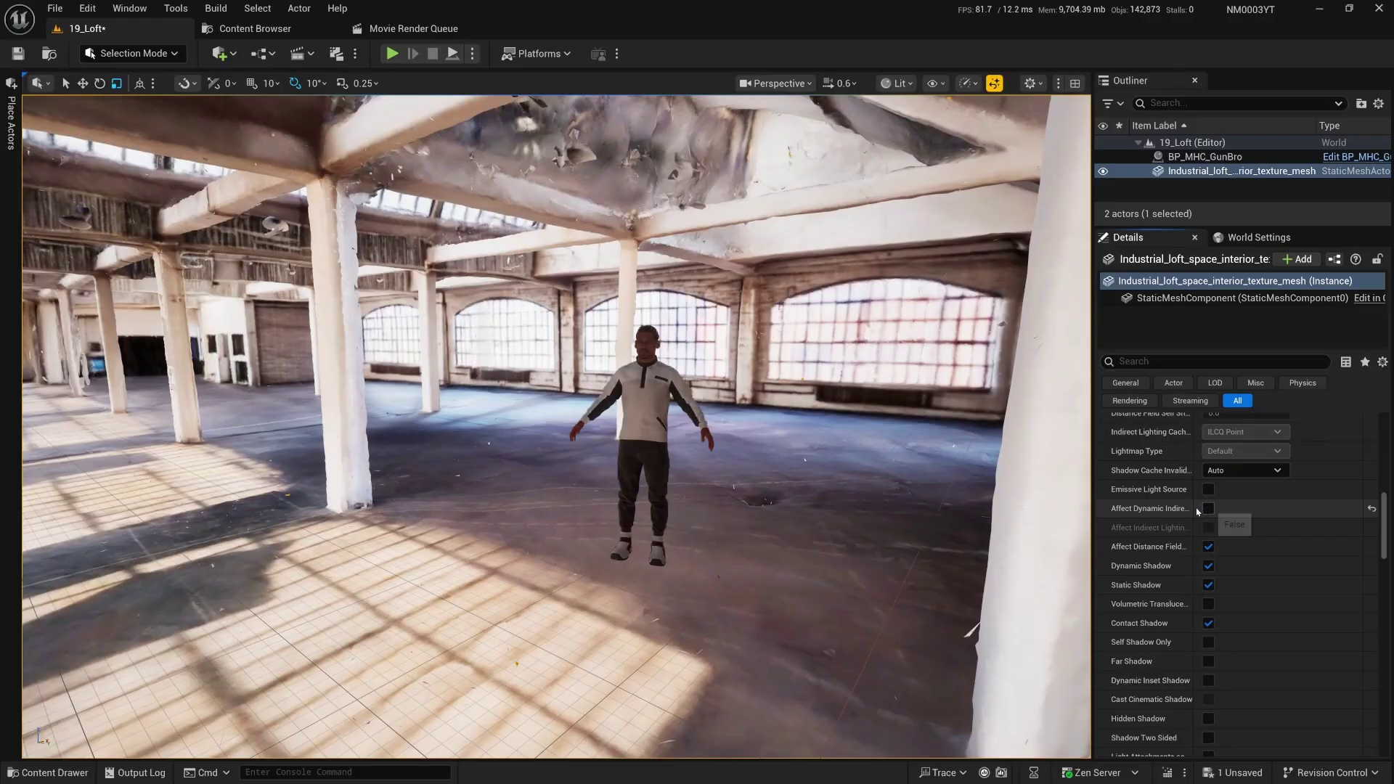
key("w")
right_click_drag(817, 489, 1373, 509)
key("d")
key("a")
key("w")
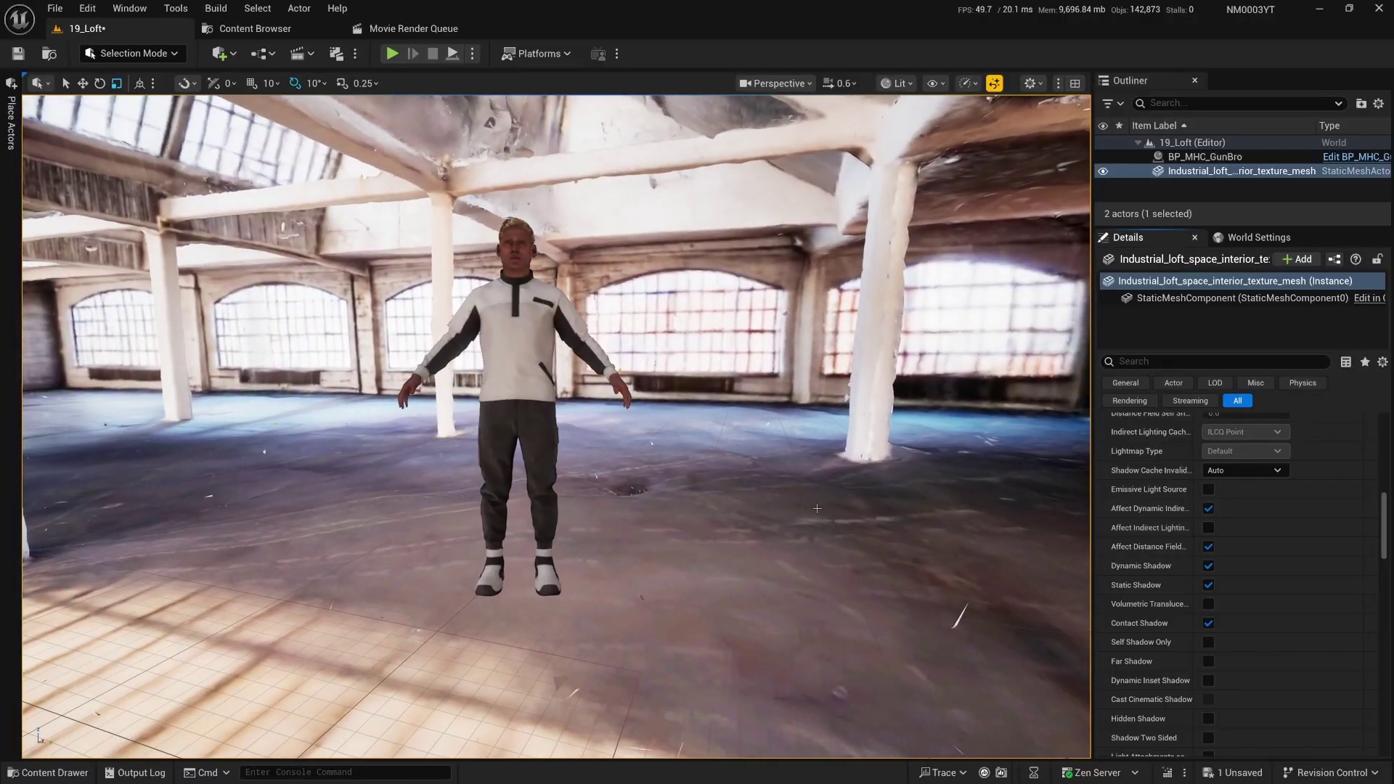
Examine from several angles how the loft mesh lights the character with dynamic indirect lighting enabled.
key("s")
right_click_drag(817, 508, 748, 488)
key("w")
key("d")
key("a")
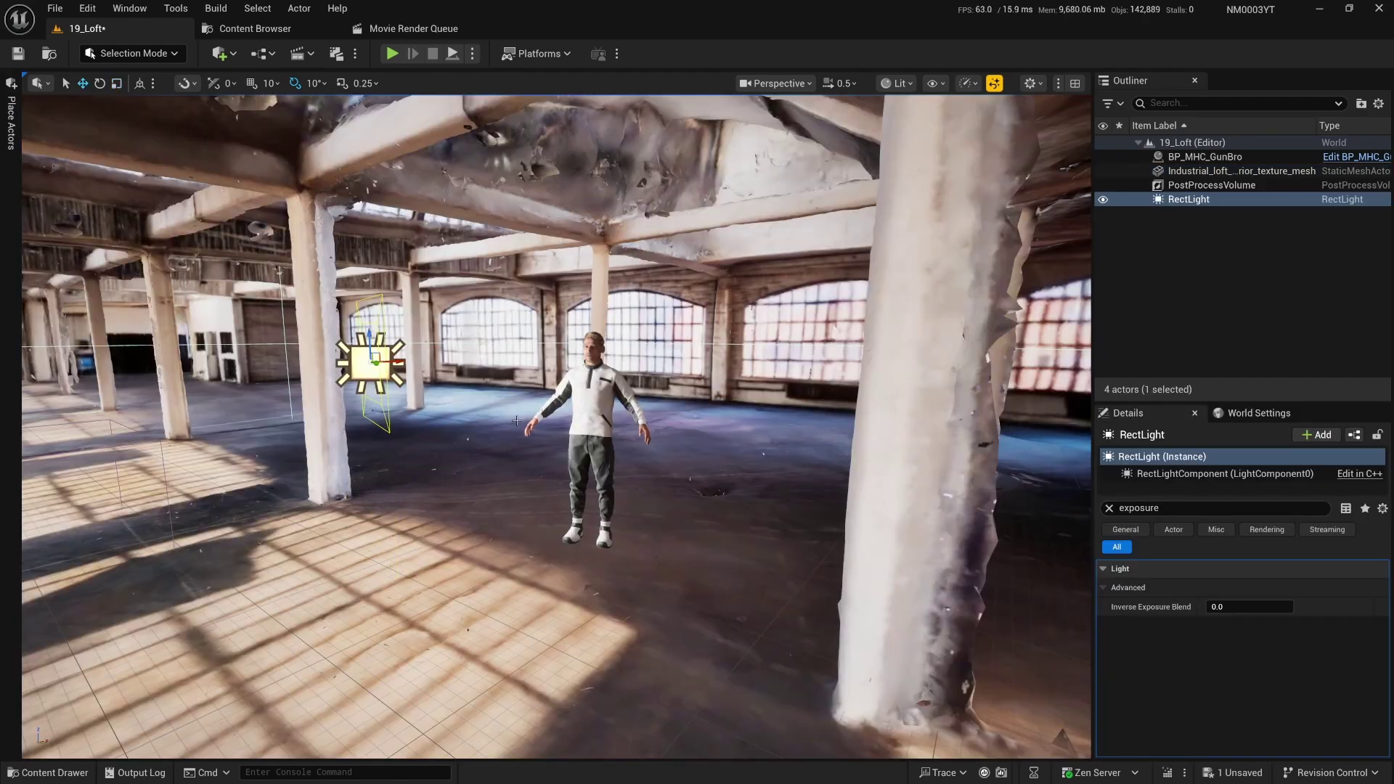
Enlarge the rectangular light's source to about 318 wide and 220 high, and move it away from the character past the nearby column.
left_click(1109, 509)
scroll(1198, 654, "down", 3)
left_click(1232, 673)
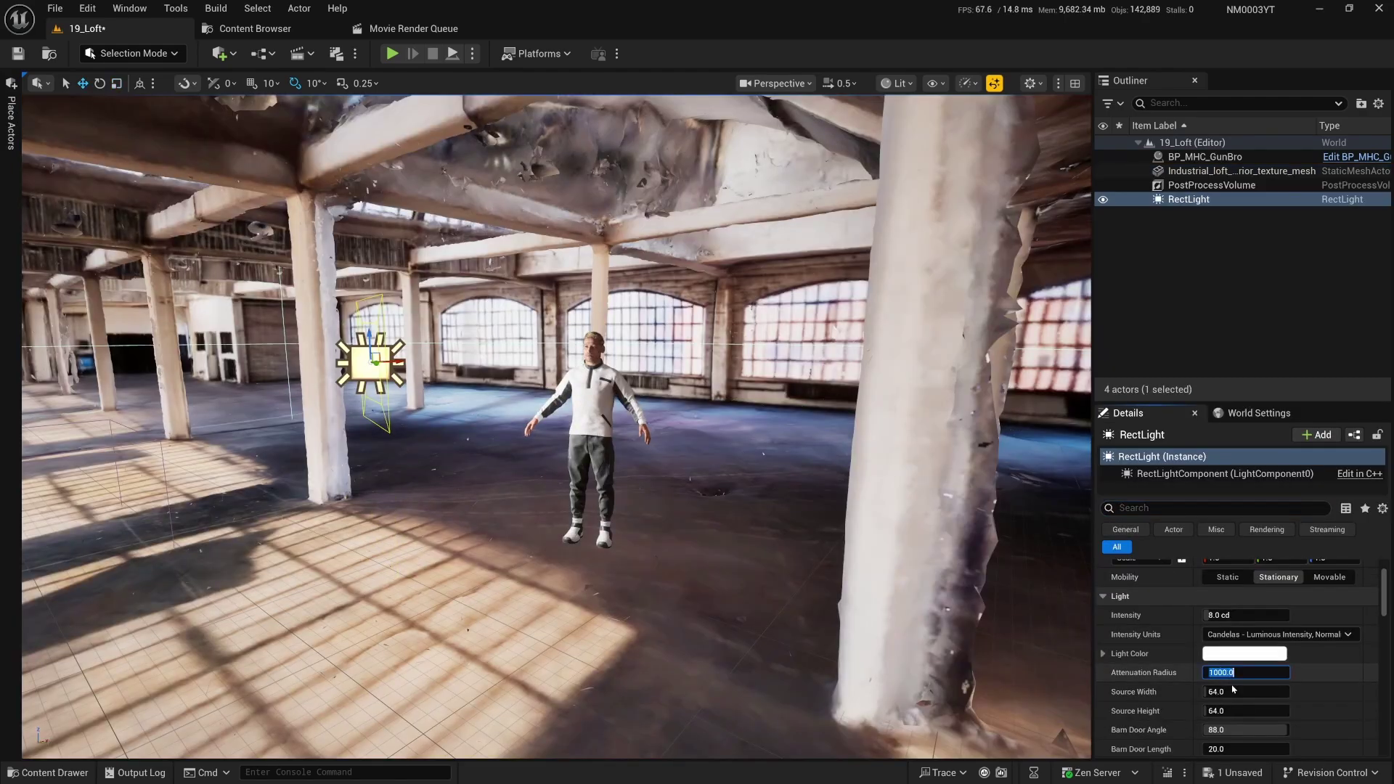
left_click_drag(1229, 711, 1250, 711)
left_click_drag(396, 362, 307, 364)
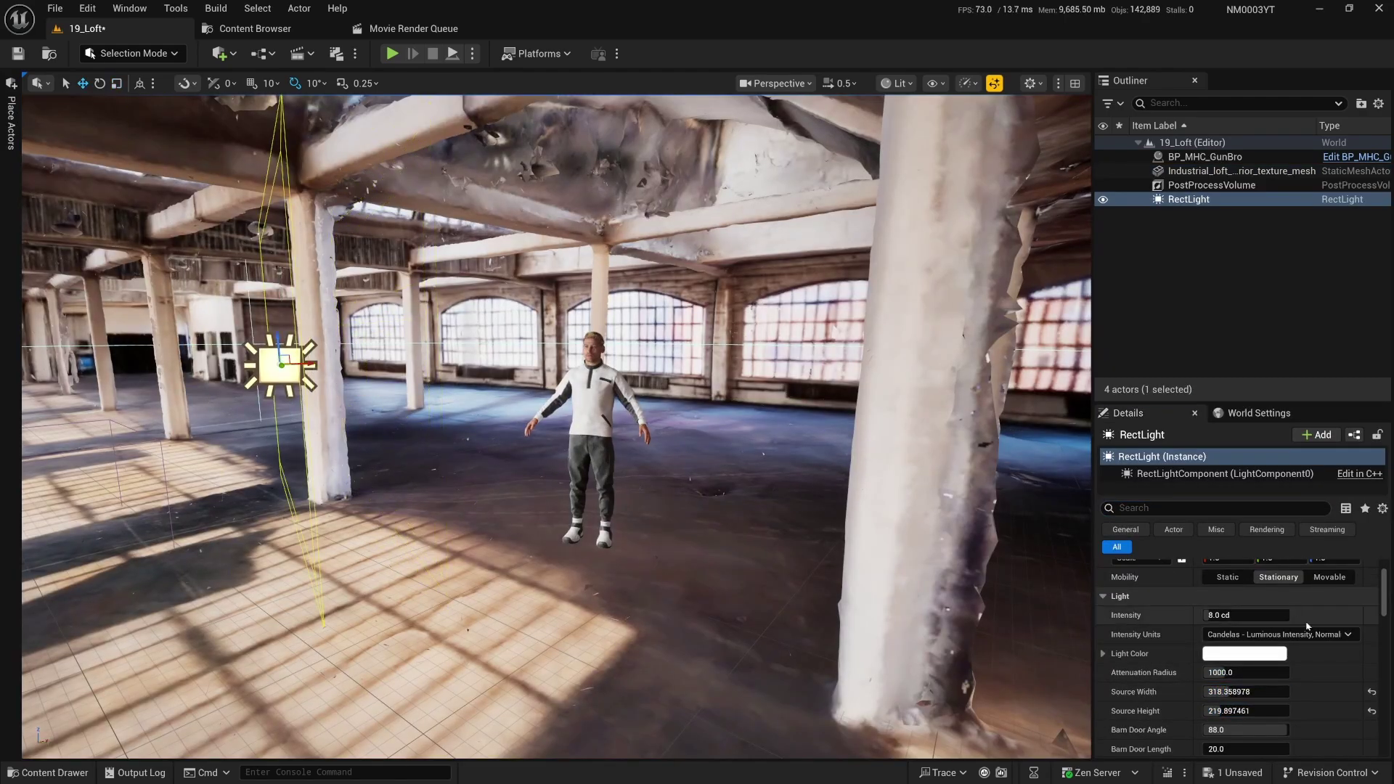
Adjust the rectangular light's colour and clear the selection.
scroll(1307, 629, "up", 1)
left_click(1253, 675)
left_click(1306, 588)
left_click(415, 585)
left_click(415, 586)
key("Escape")
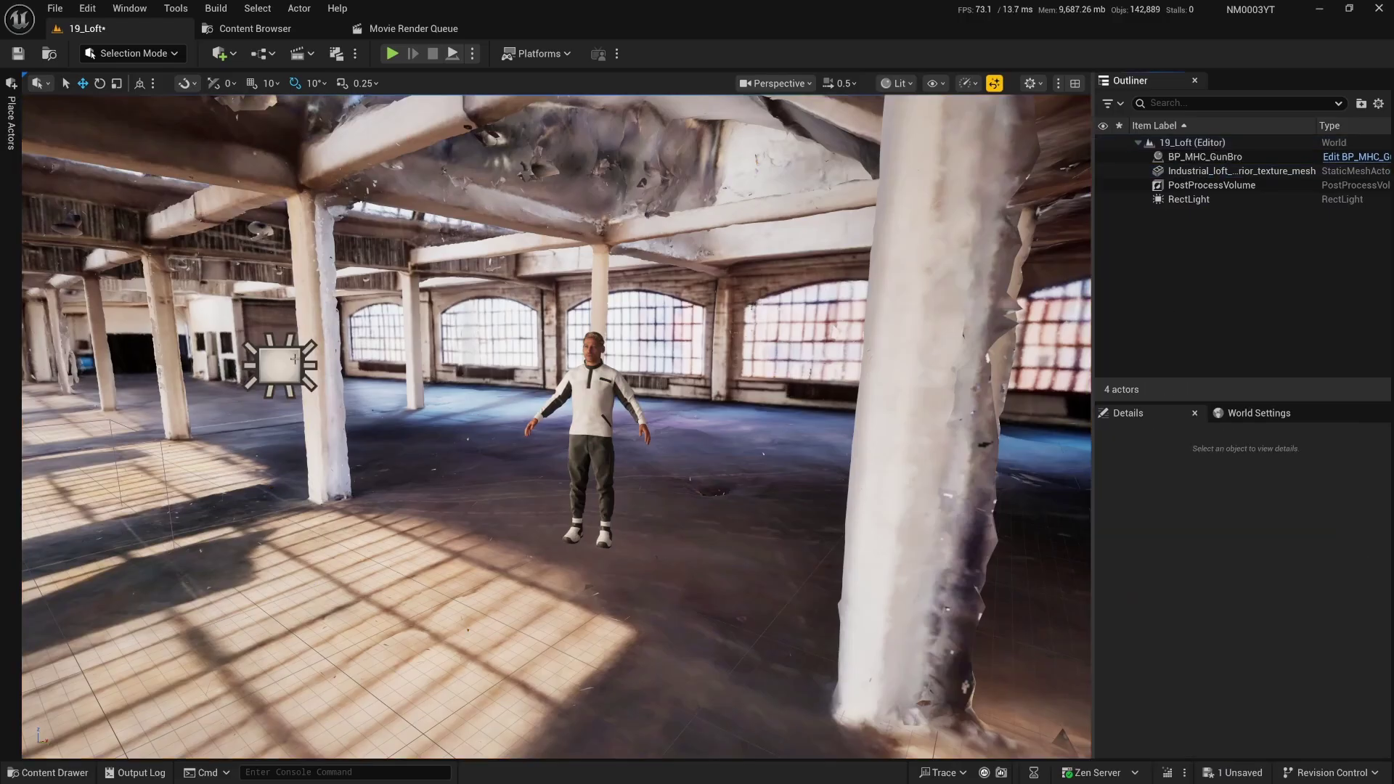
Duplicate the rectangular light to the other side of the character, tint the copy pale blue, and check the character's lighting with nothing selected.
left_click(319, 385)
key("ctrl+d")
left_click_drag(320, 386, 751, 352)
left_click(1216, 719)
left_click(1275, 589)
left_click(1037, 438)
left_click(1037, 438)
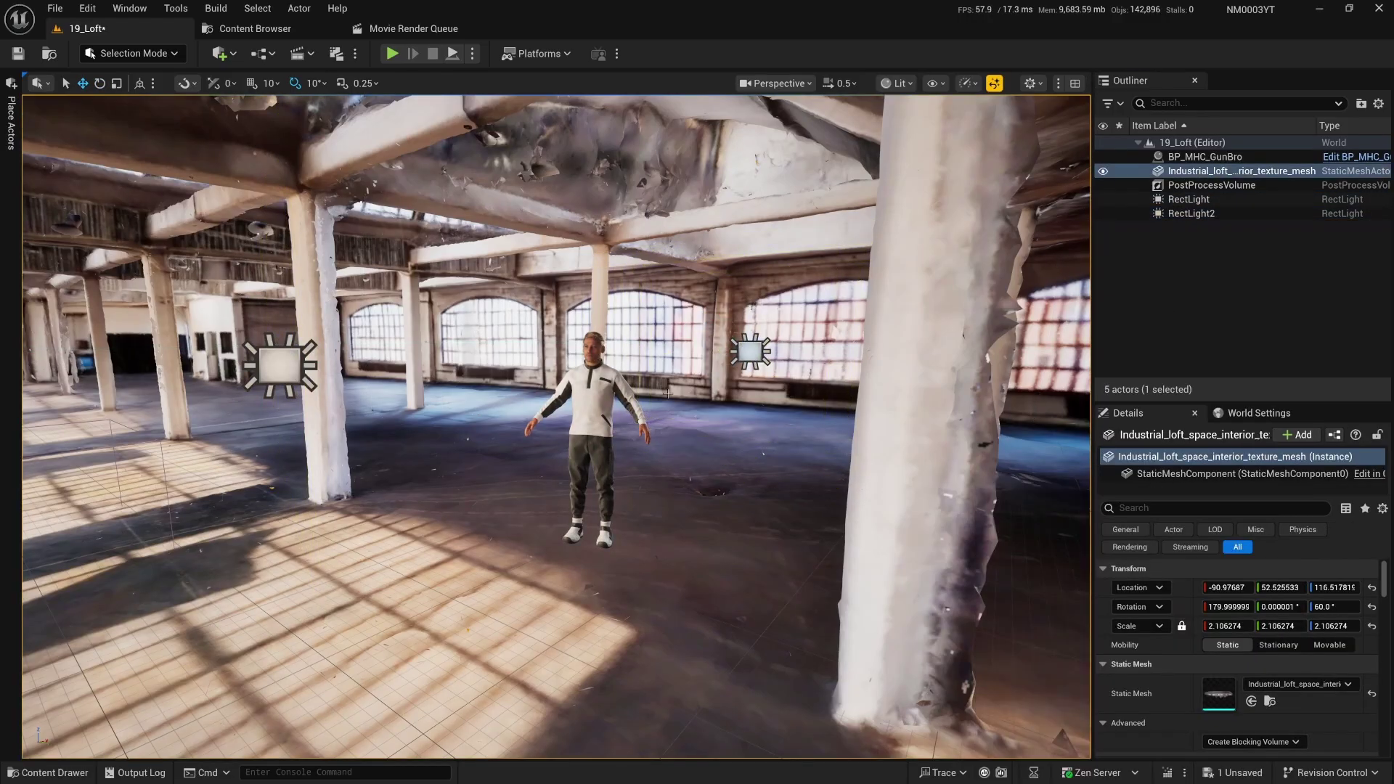
left_click(1193, 309)
key("w")
right_click_drag(556, 427, 516, 418)
scroll(536, 436, "down", 2)
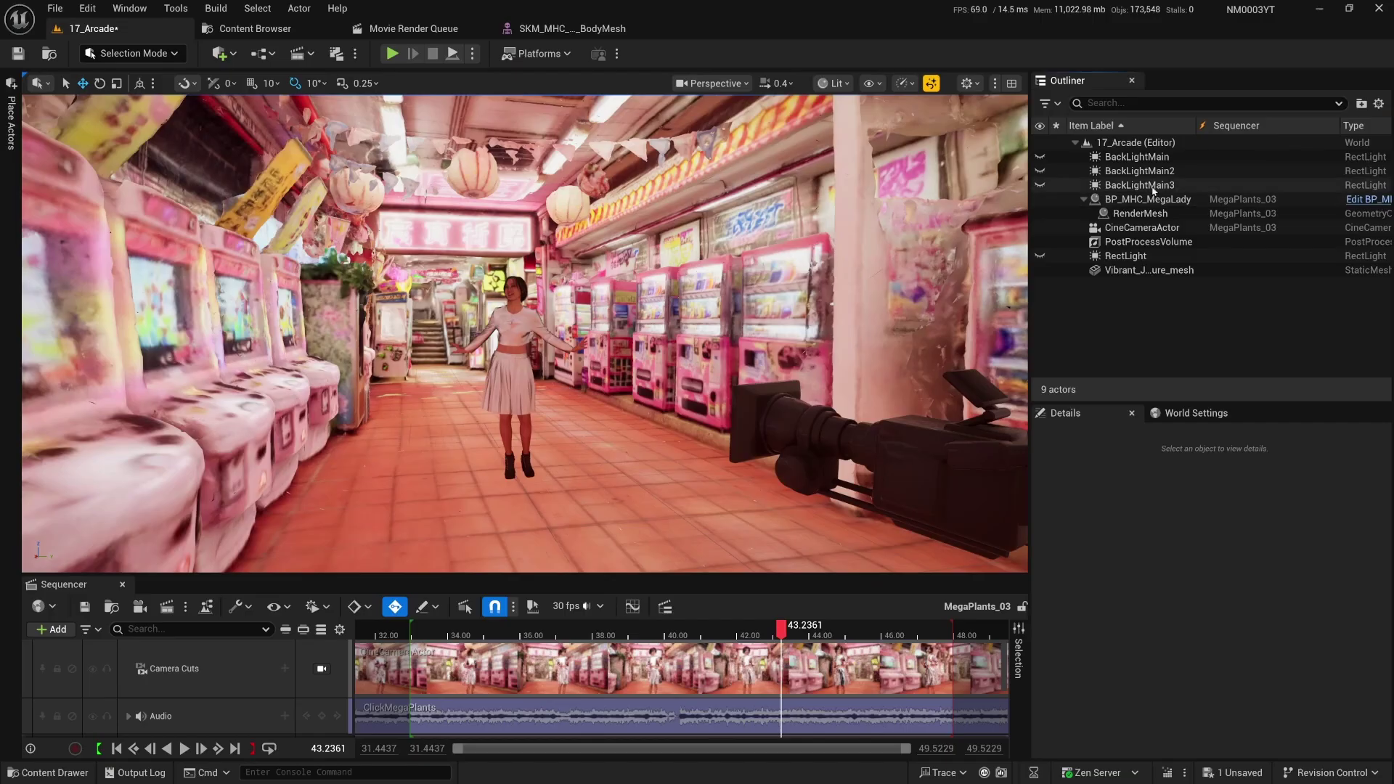
Turn on BackLightMain, BackLightMain2, BackLightMain3 and the front RectLight in the 17_Arcade level.
left_click(1147, 185)
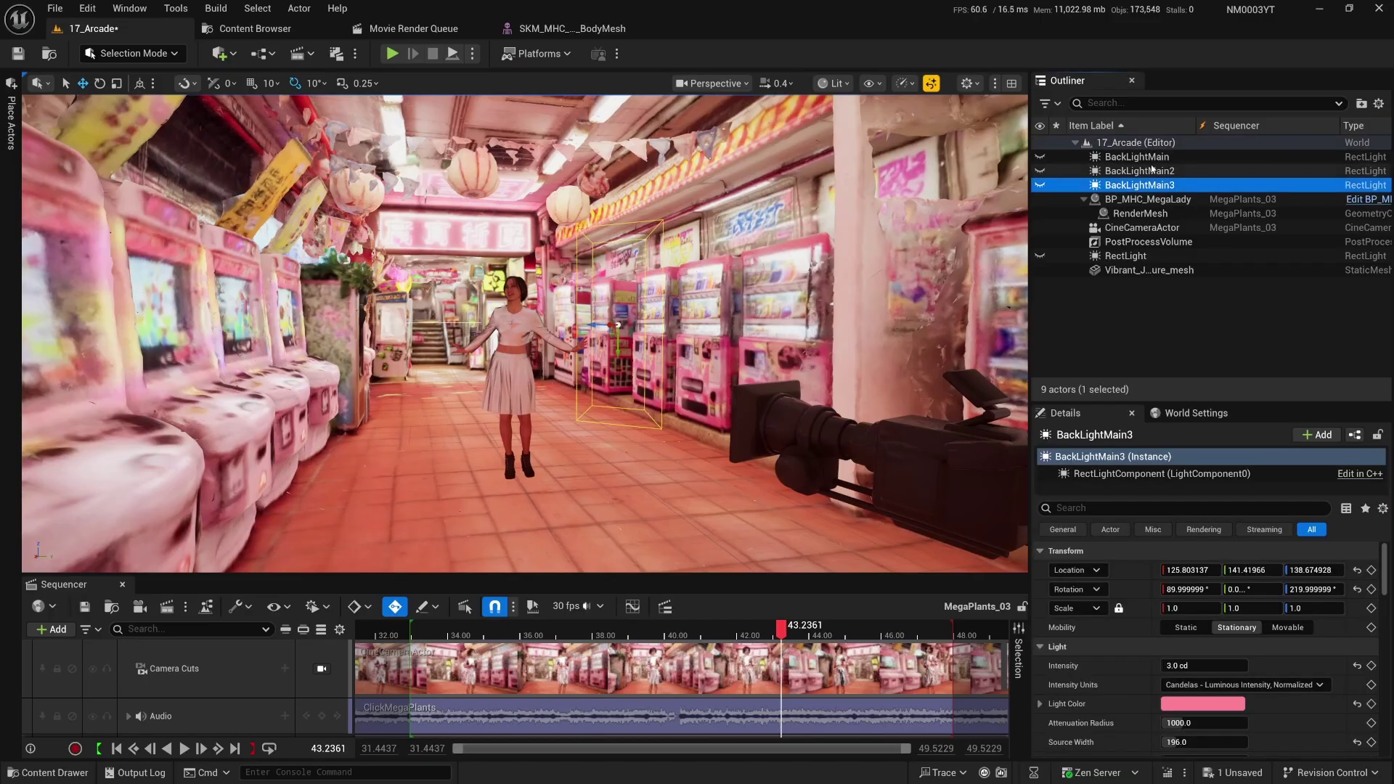
left_click(1154, 158, "shift")
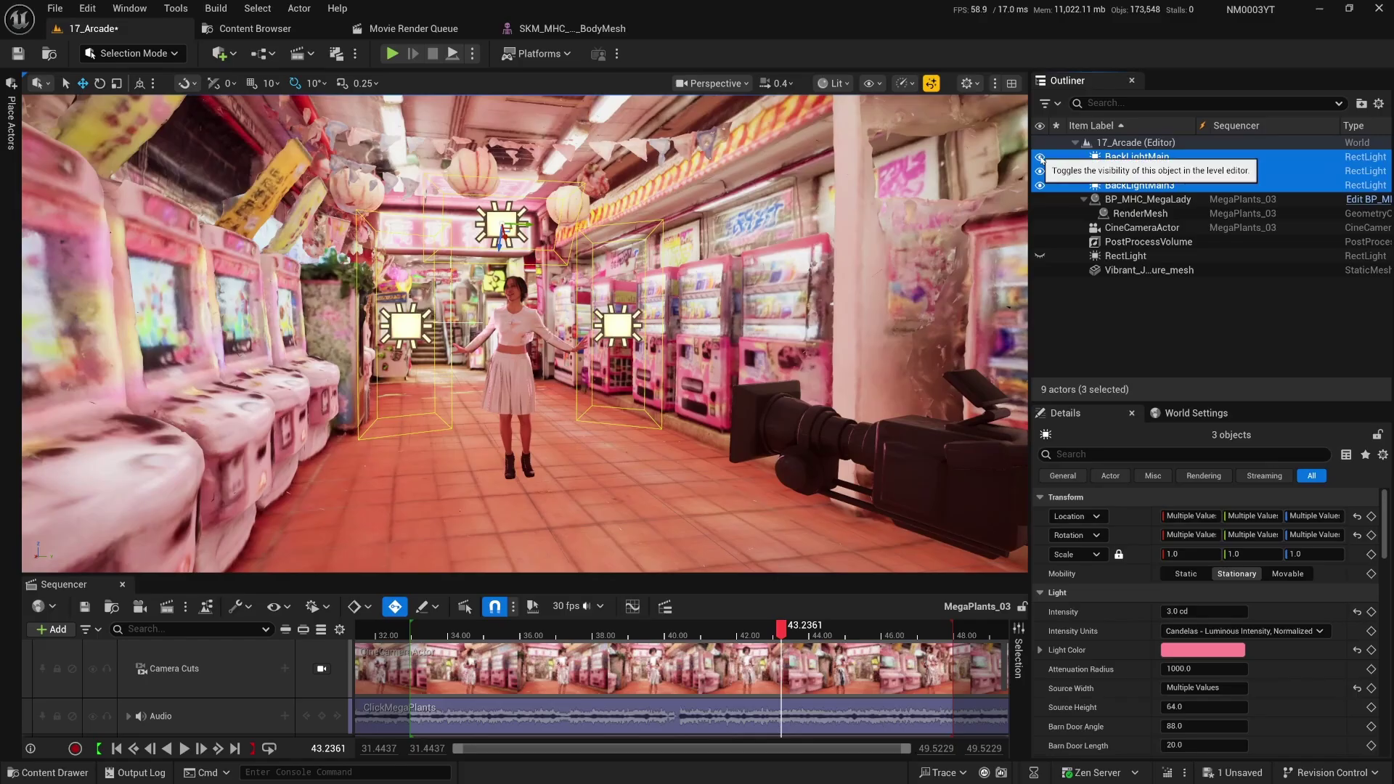
left_click(1122, 347)
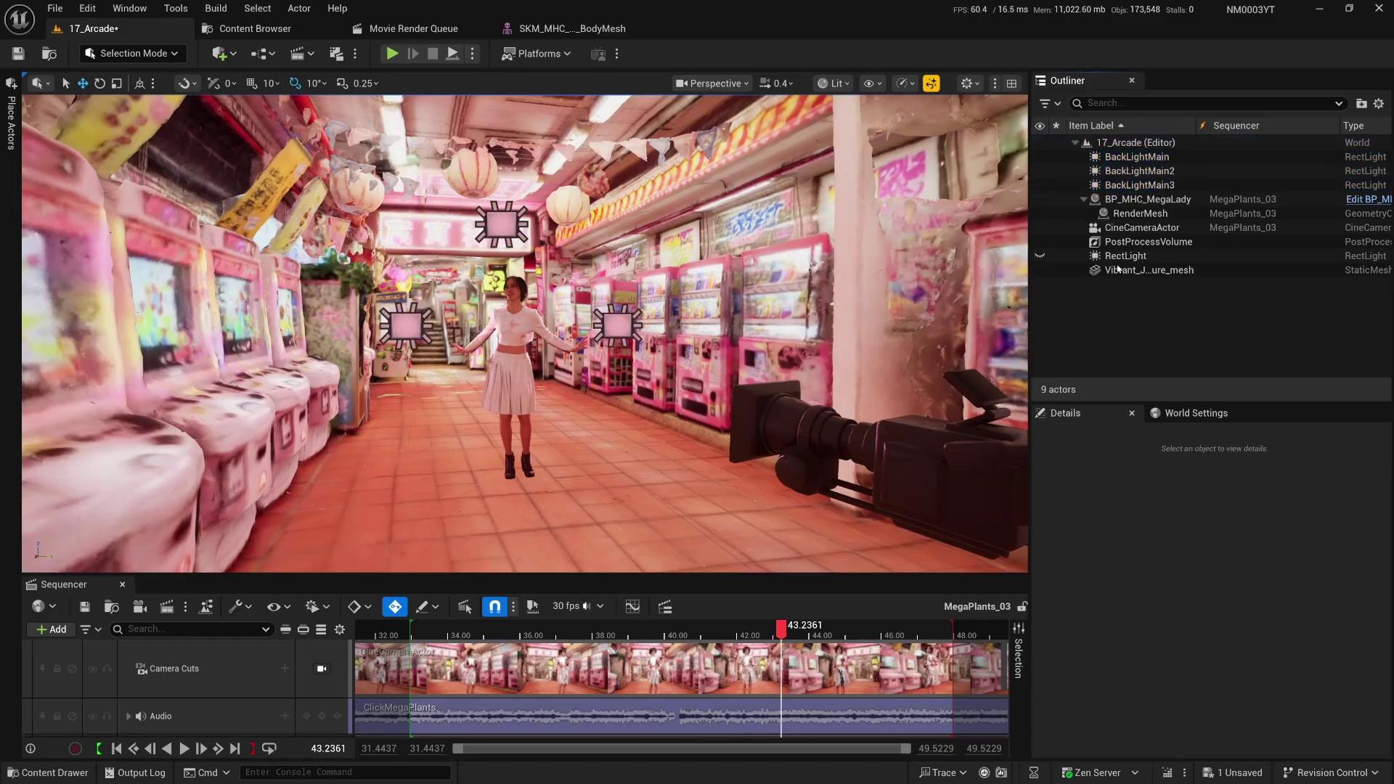
left_click(1082, 258)
left_click(1115, 320)
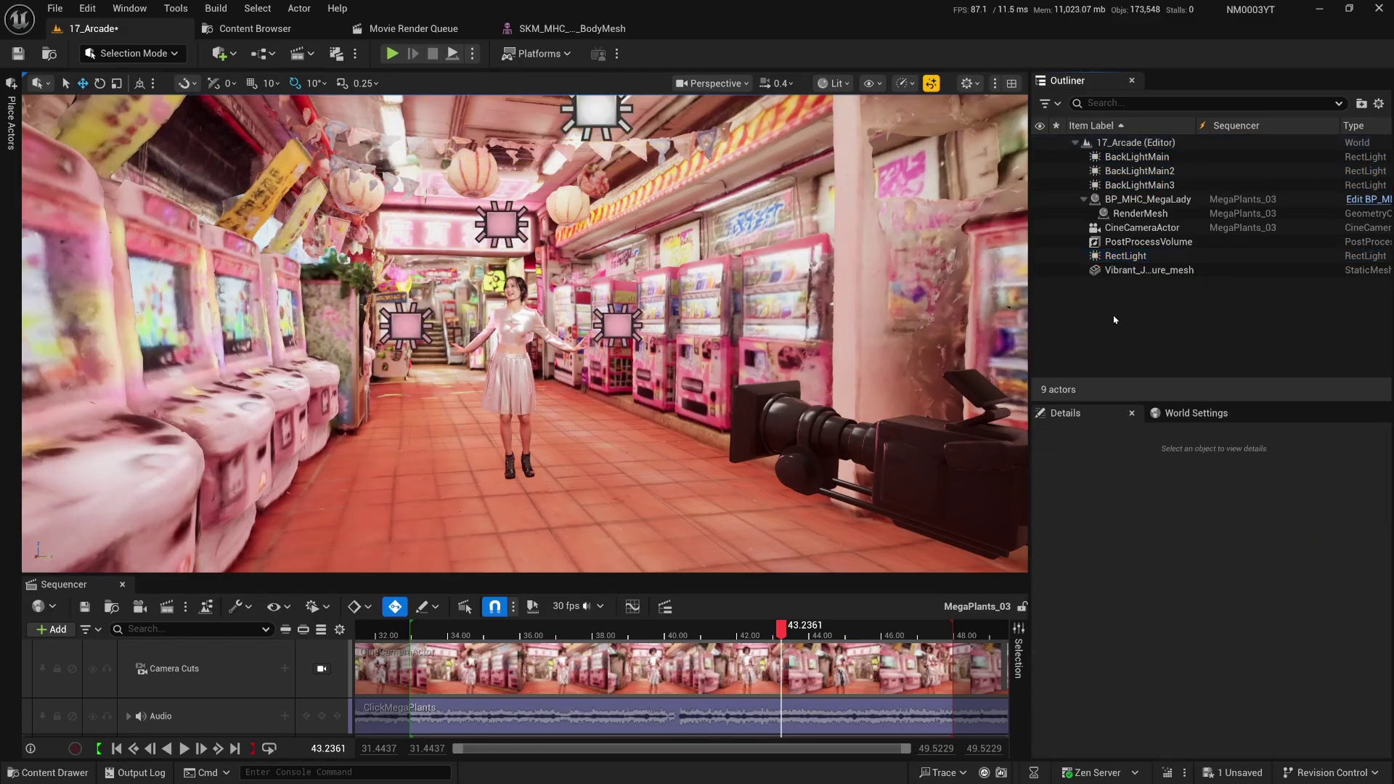
Hide the editor icons and inspect the lit arcade character up close.
key("w")
mouse_move(743, 415)
right_mouse_down()
mouse_move(713, 403)
mouse_move(715, 443)
mouse_move(706, 415)
mouse_move(748, 414)
right_mouse_up()
key("g")
key("w")
key("a")
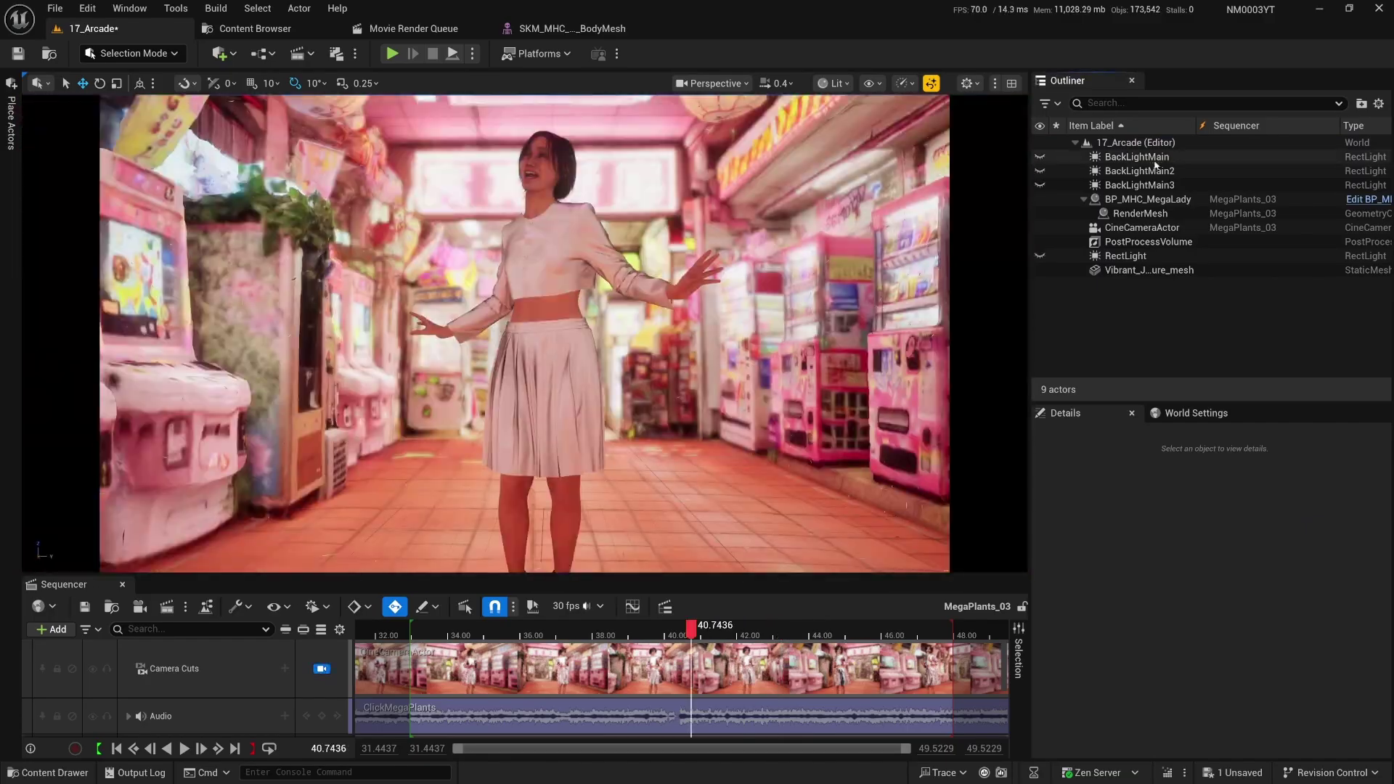
In the arcade camera shot, make the three back lights visible and add the front RectLight, leaving nothing selected.
left_click(1137, 157)
left_click(1140, 185, "shift")
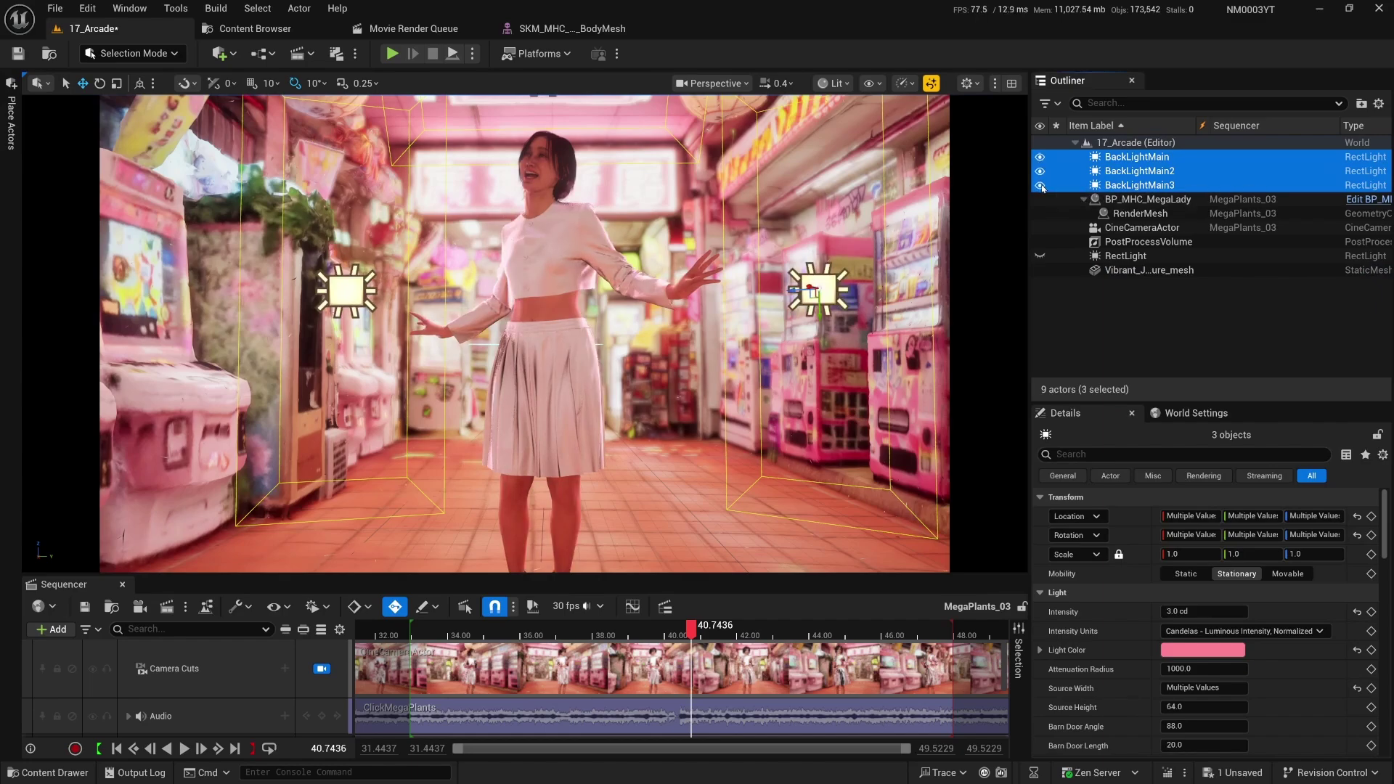
left_click(1101, 306)
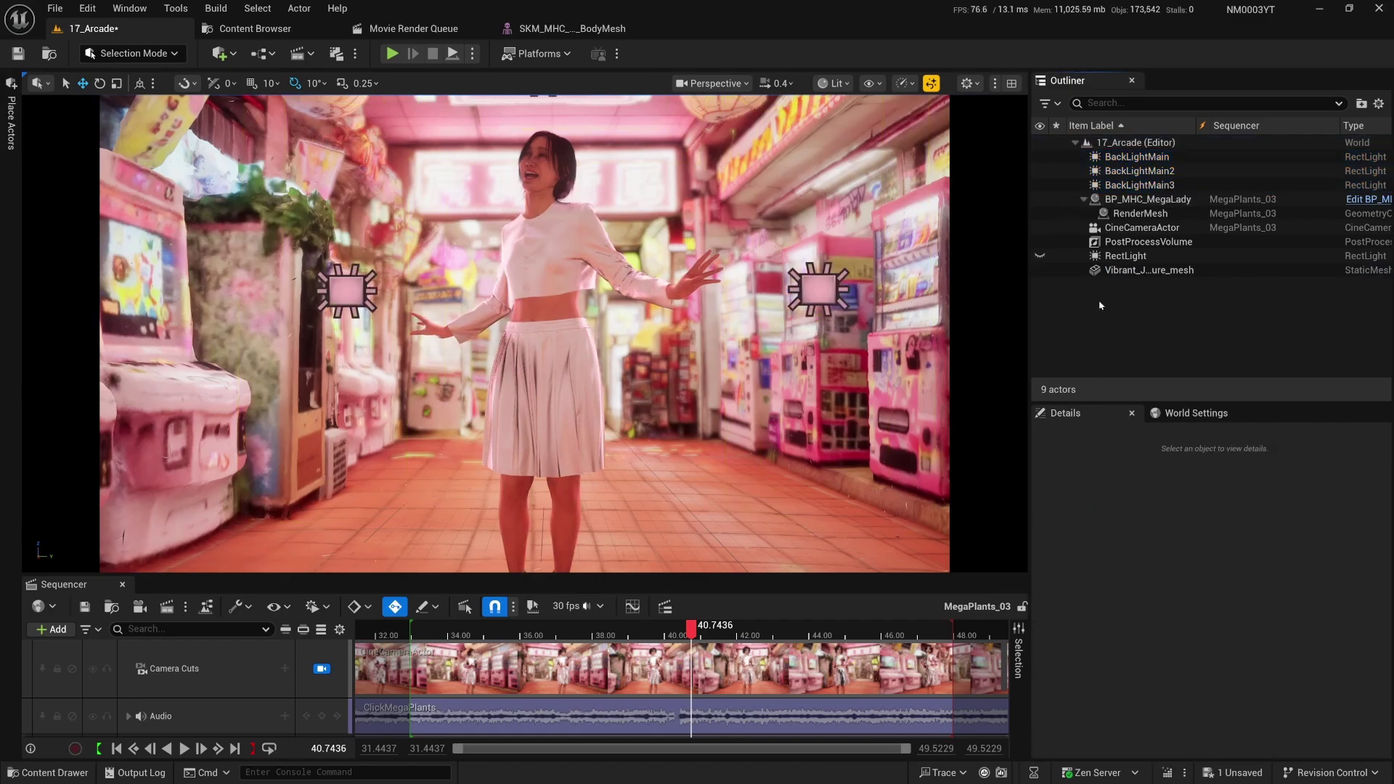
left_click(1126, 258)
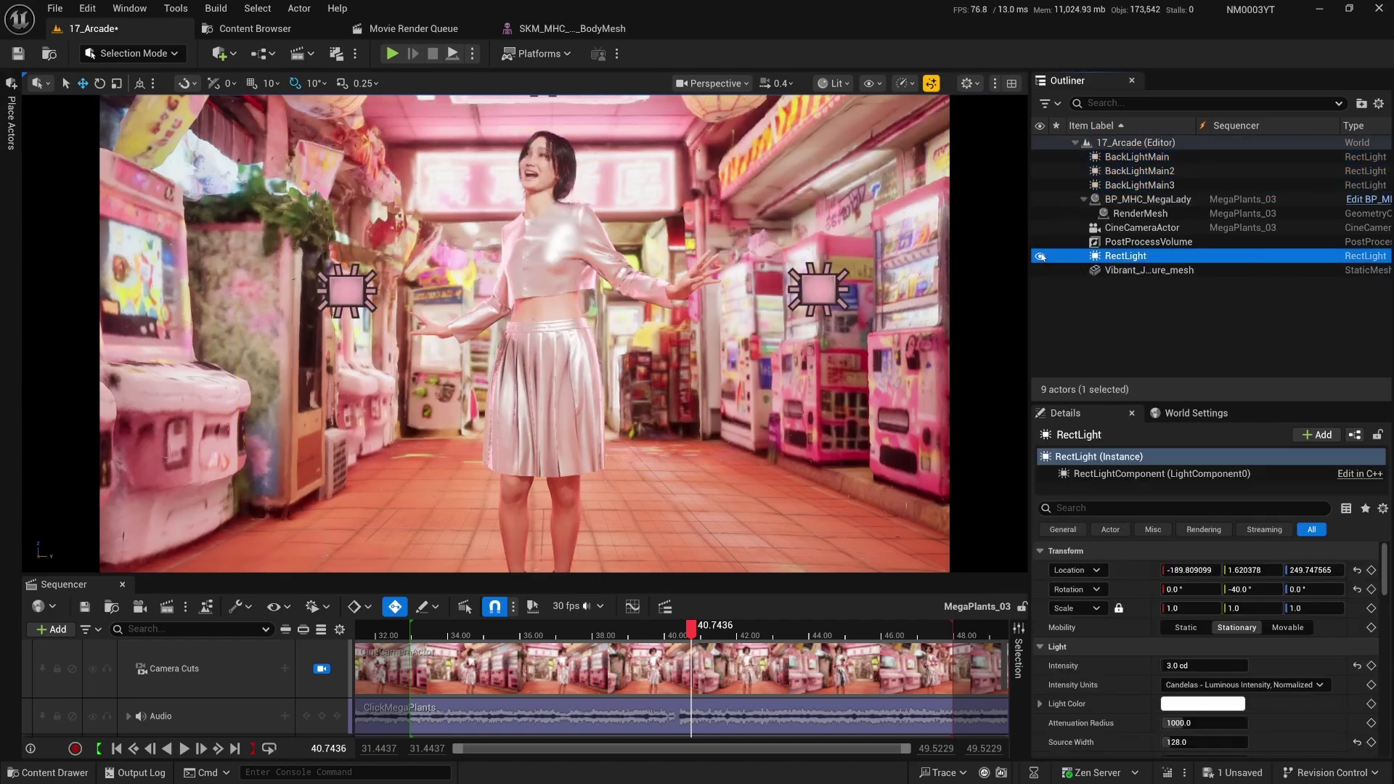
left_click(1118, 320)
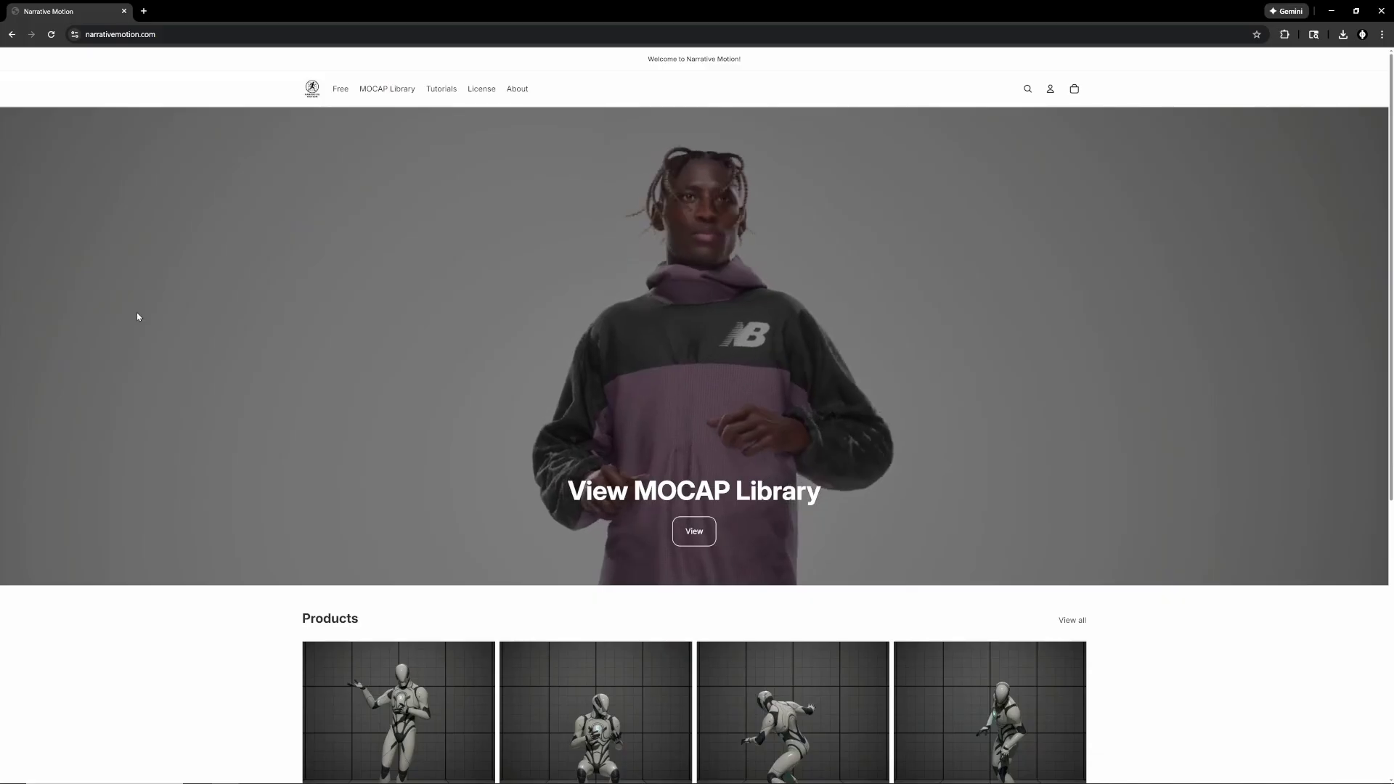
In the browser, go through the Narrative Motion MOCAP Library and open the NM0083 "Mega Plants" Singer product.
left_click(385, 91)
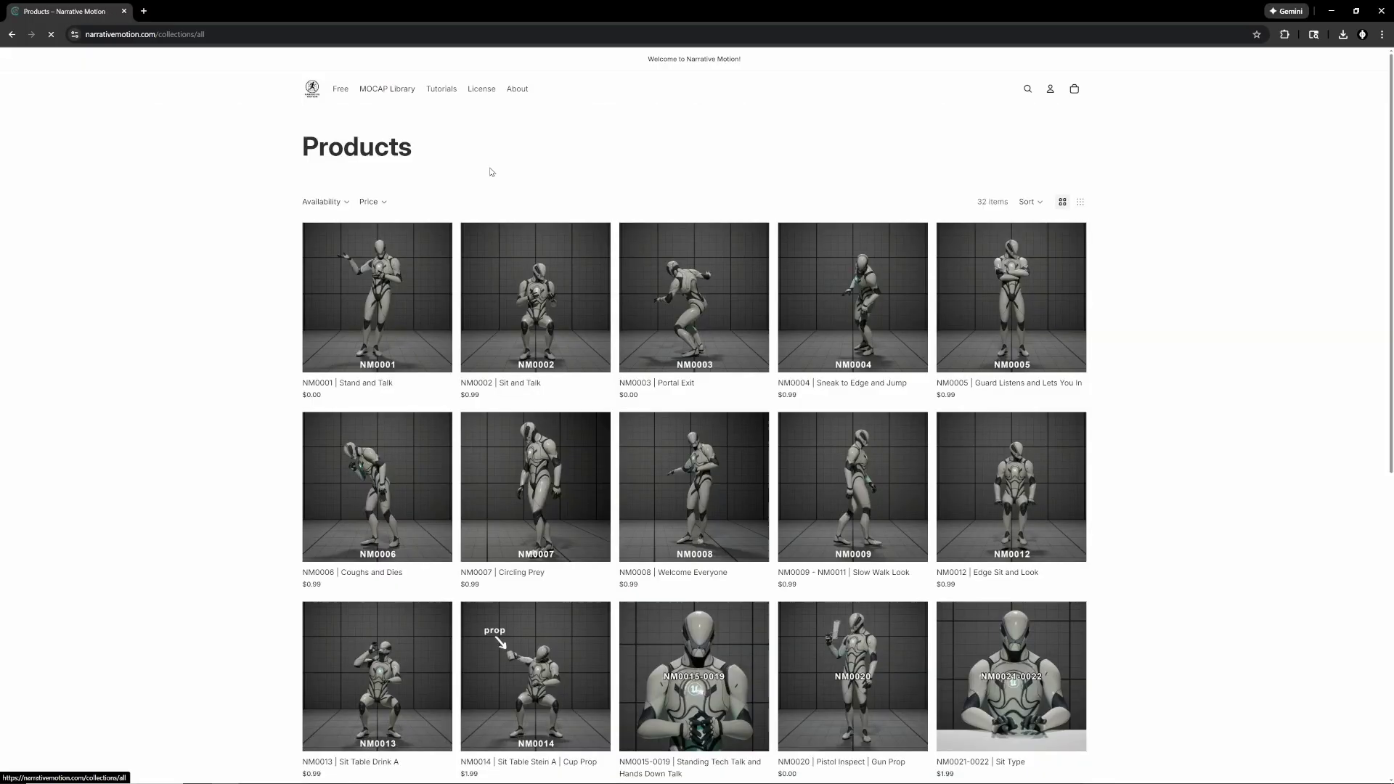
scroll(1214, 398, "down", 15)
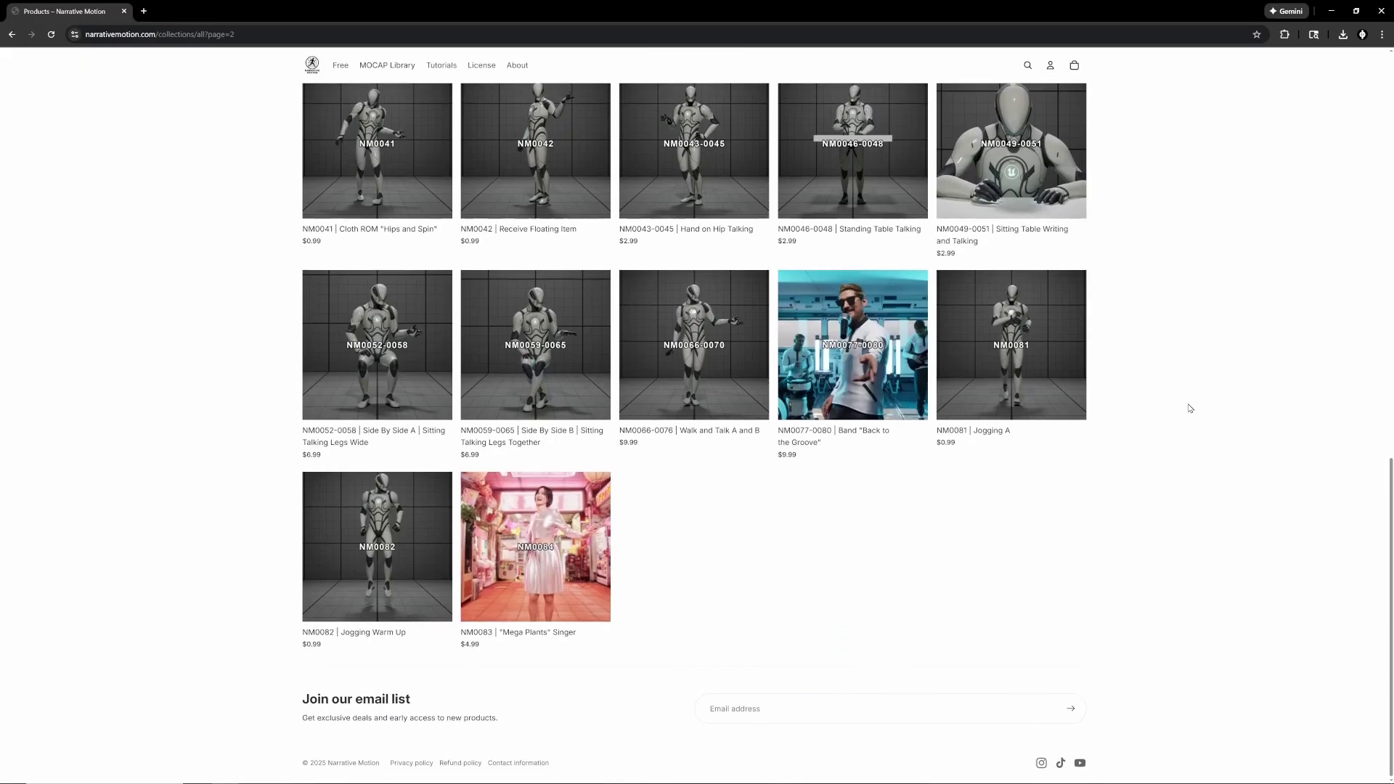
mouse_move(549, 568)
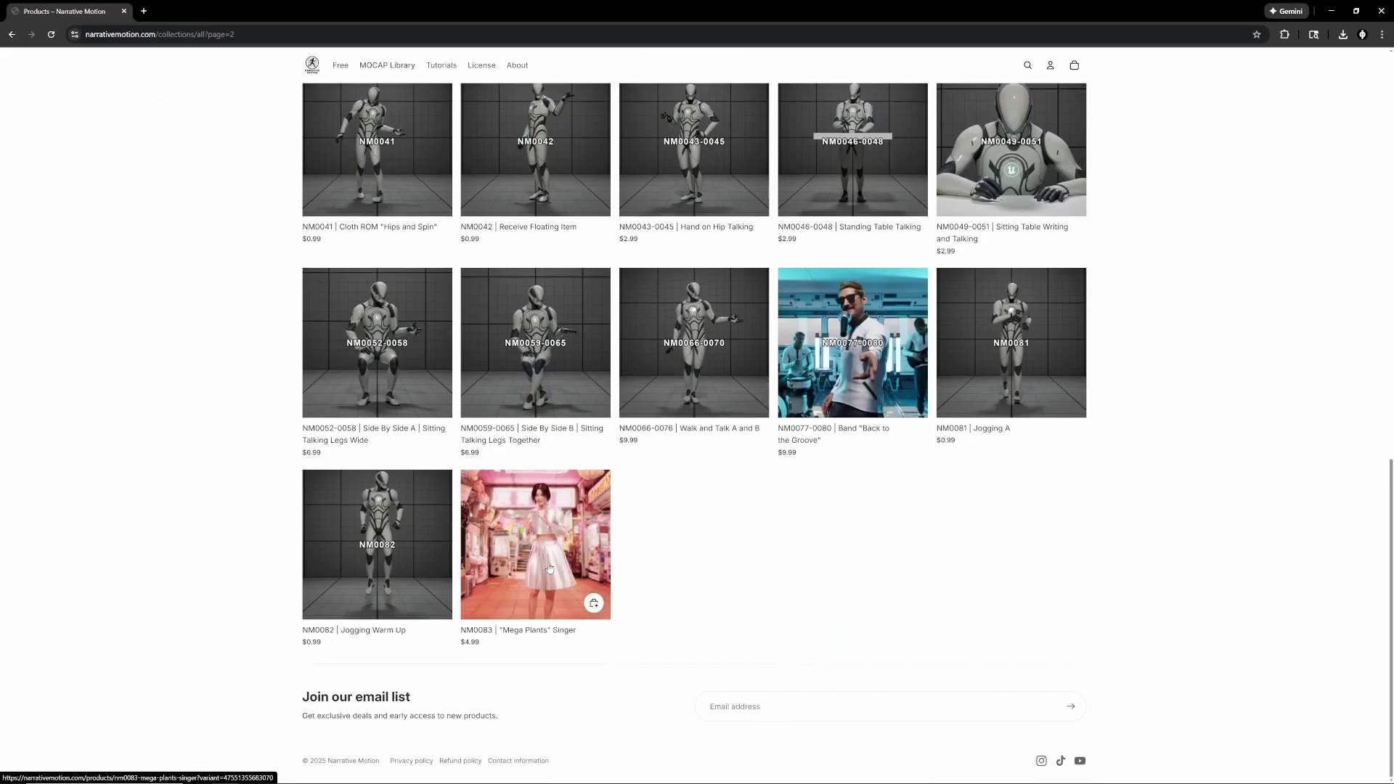
left_click(549, 568)
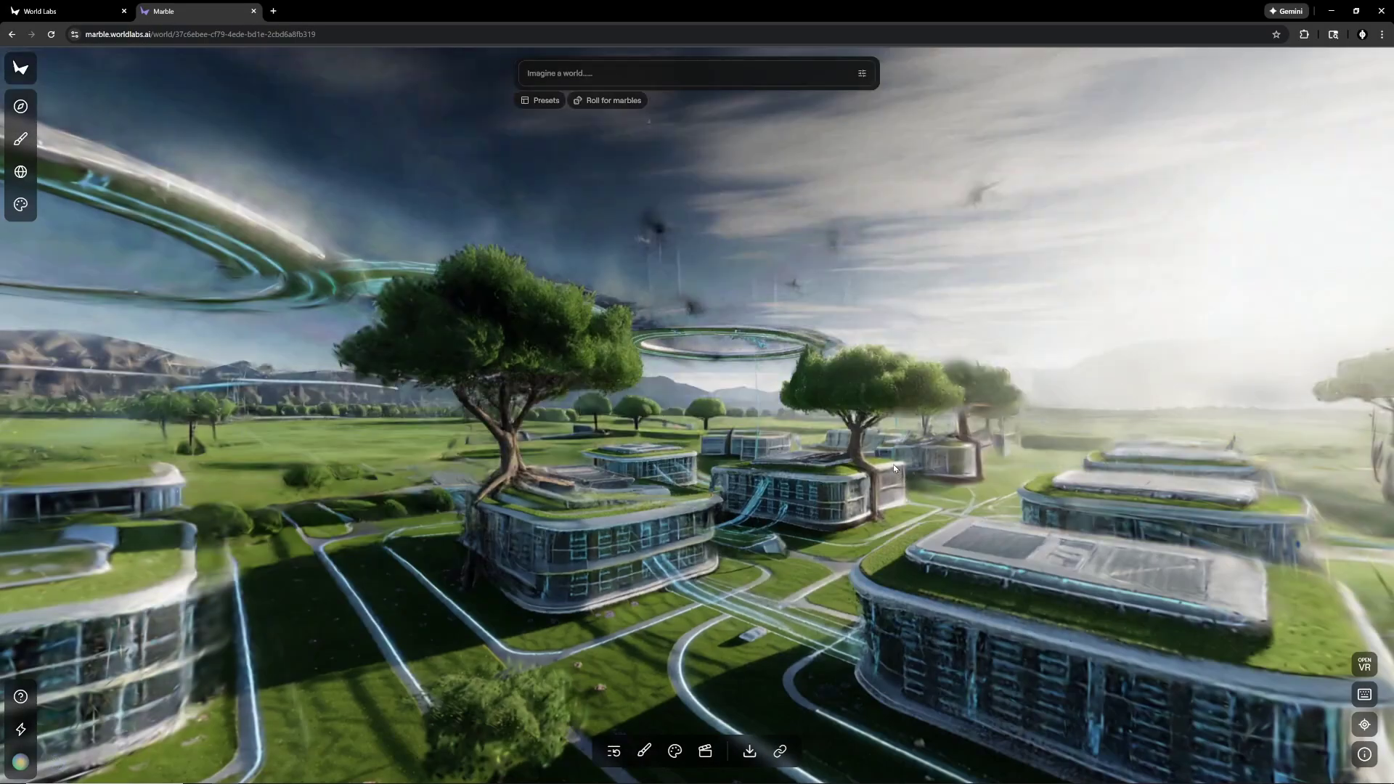
In Marble, look around the futuristic campus world and fly through the spaceship cockpit to examine its seats, consoles and windows.
left_click_drag(893, 464, 905, 485)
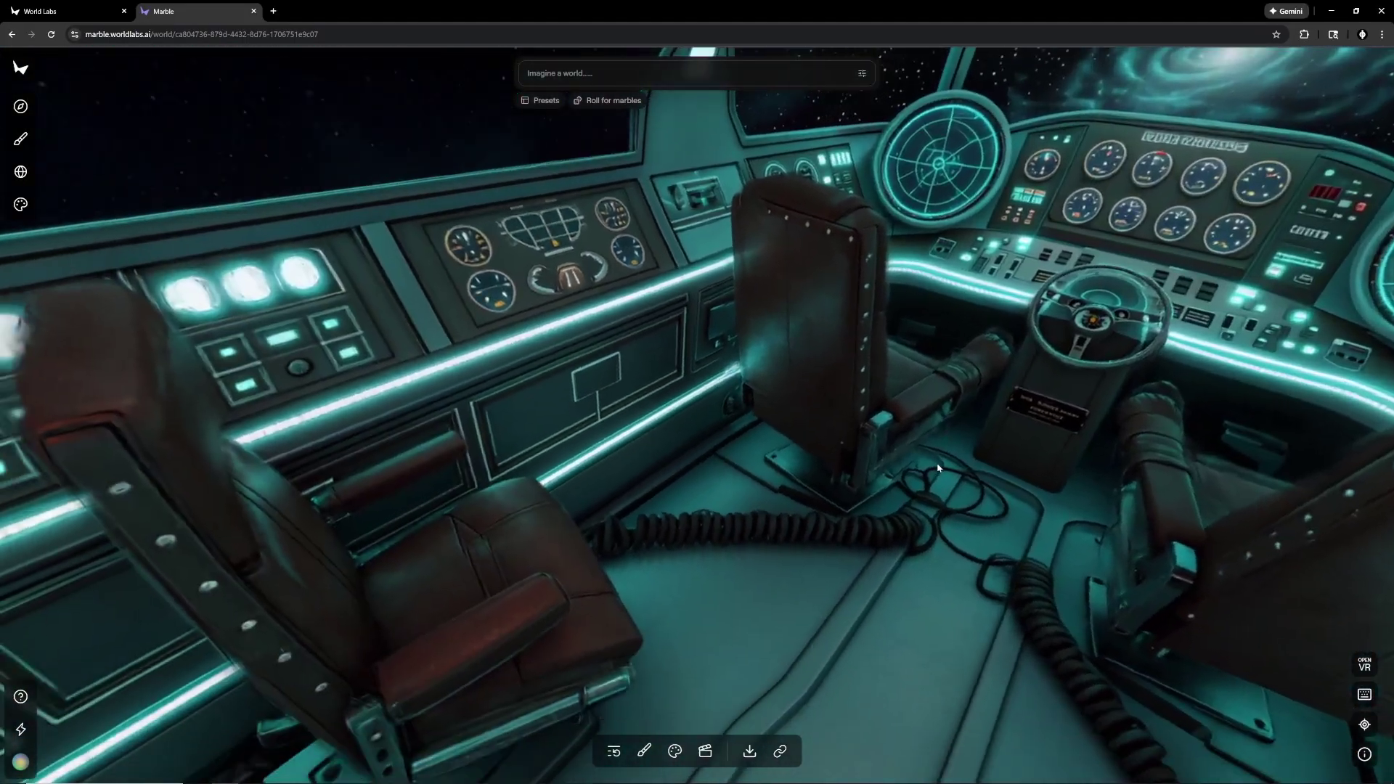
left_click_drag(938, 468, 1047, 525)
mouse_move(999, 417)
left_mouse_down()
mouse_move(990, 452)
mouse_move(992, 424)
mouse_move(777, 437)
mouse_move(710, 464)
mouse_move(807, 424)
mouse_move(1008, 420)
left_mouse_up()
key("w")
key("s")
key("s")
key("s")
key("a")
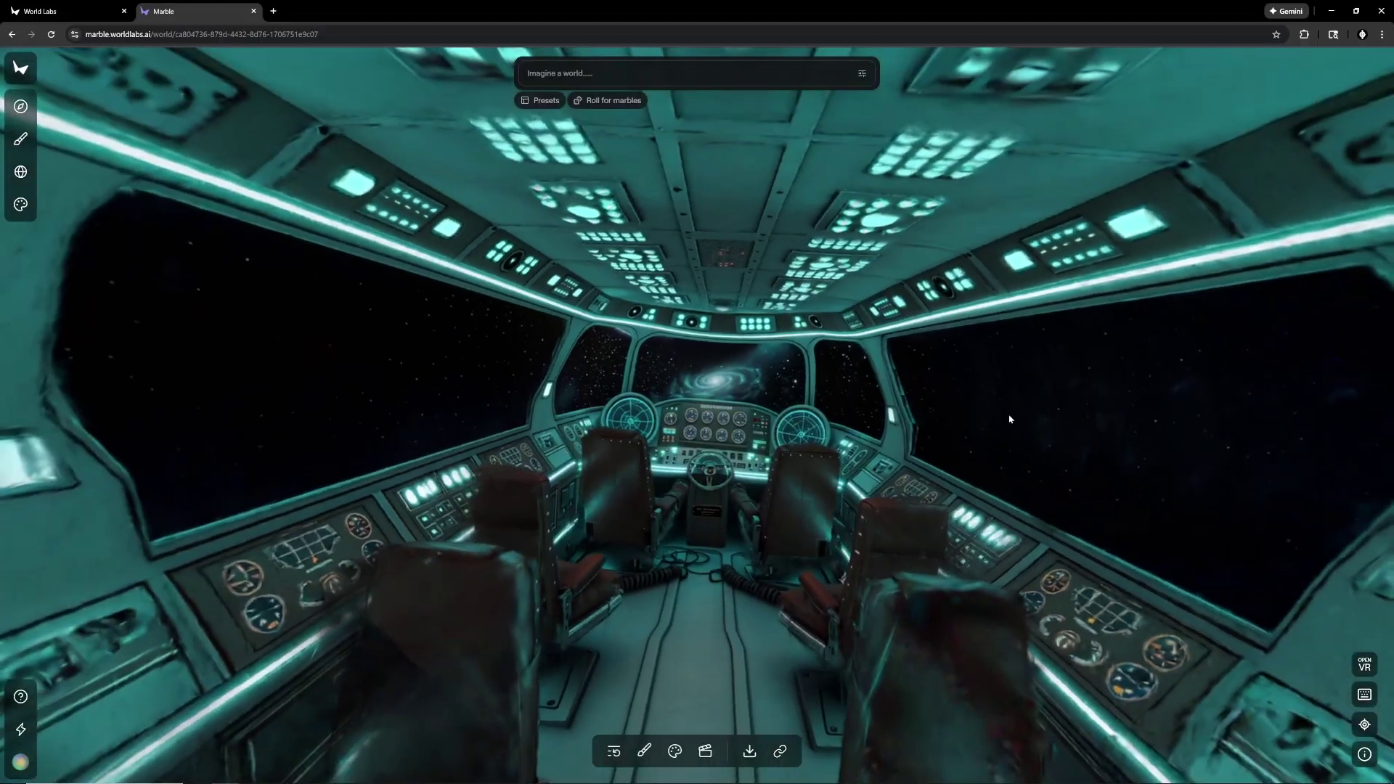
key("w")
key("d")
key("s")
key("w")
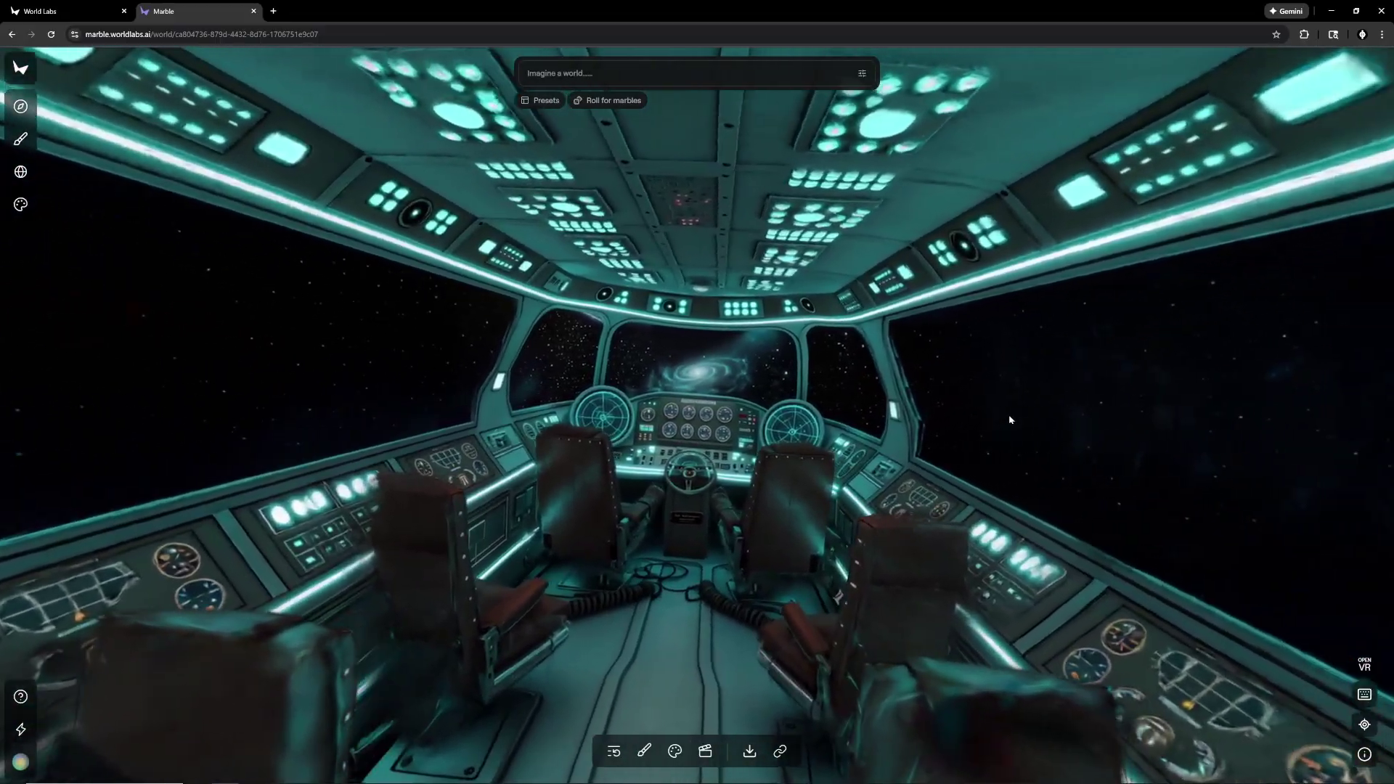
key("s")
key("a")
key("d")
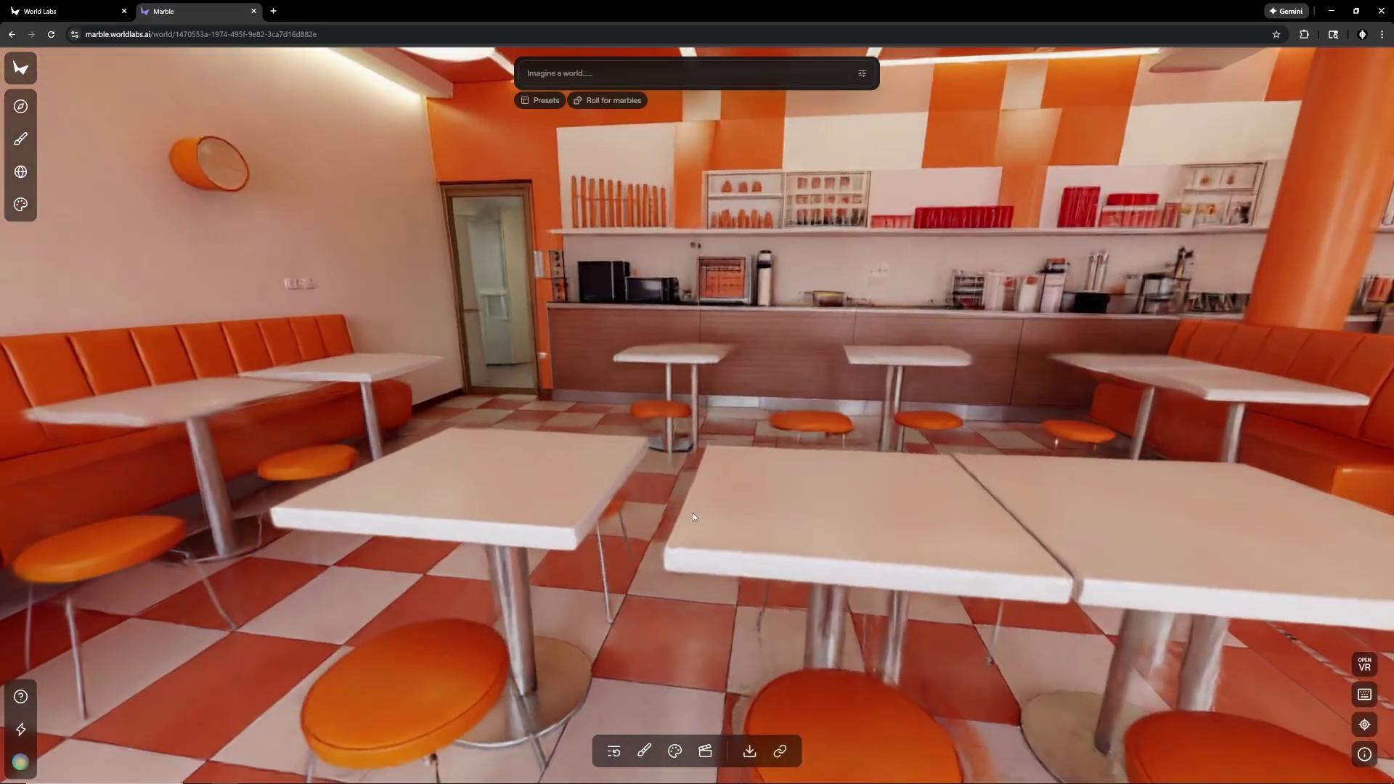
Explore the orange diner world and the neon-lit night city crossing in Marble.
left_click_drag(694, 517, 845, 505)
key("w")
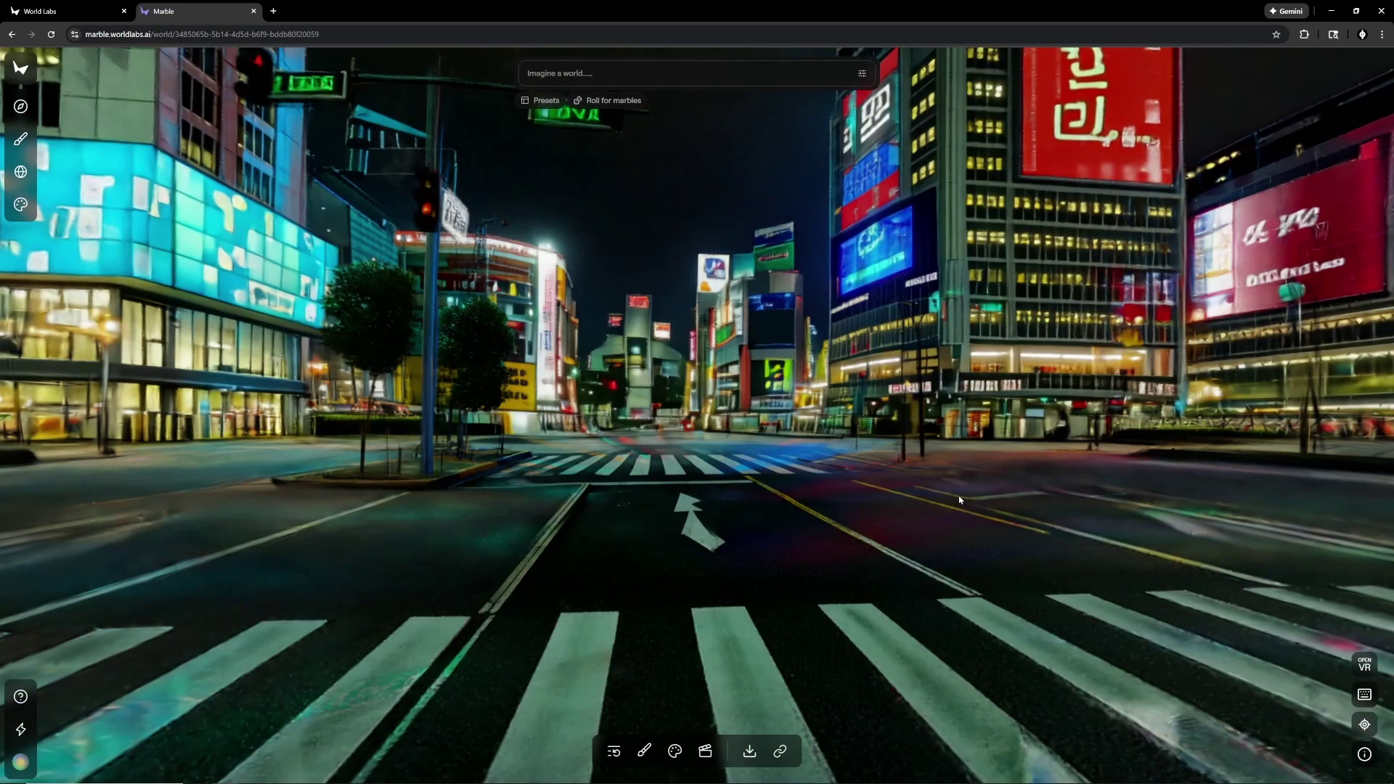
left_click_drag(960, 500, 952, 427)
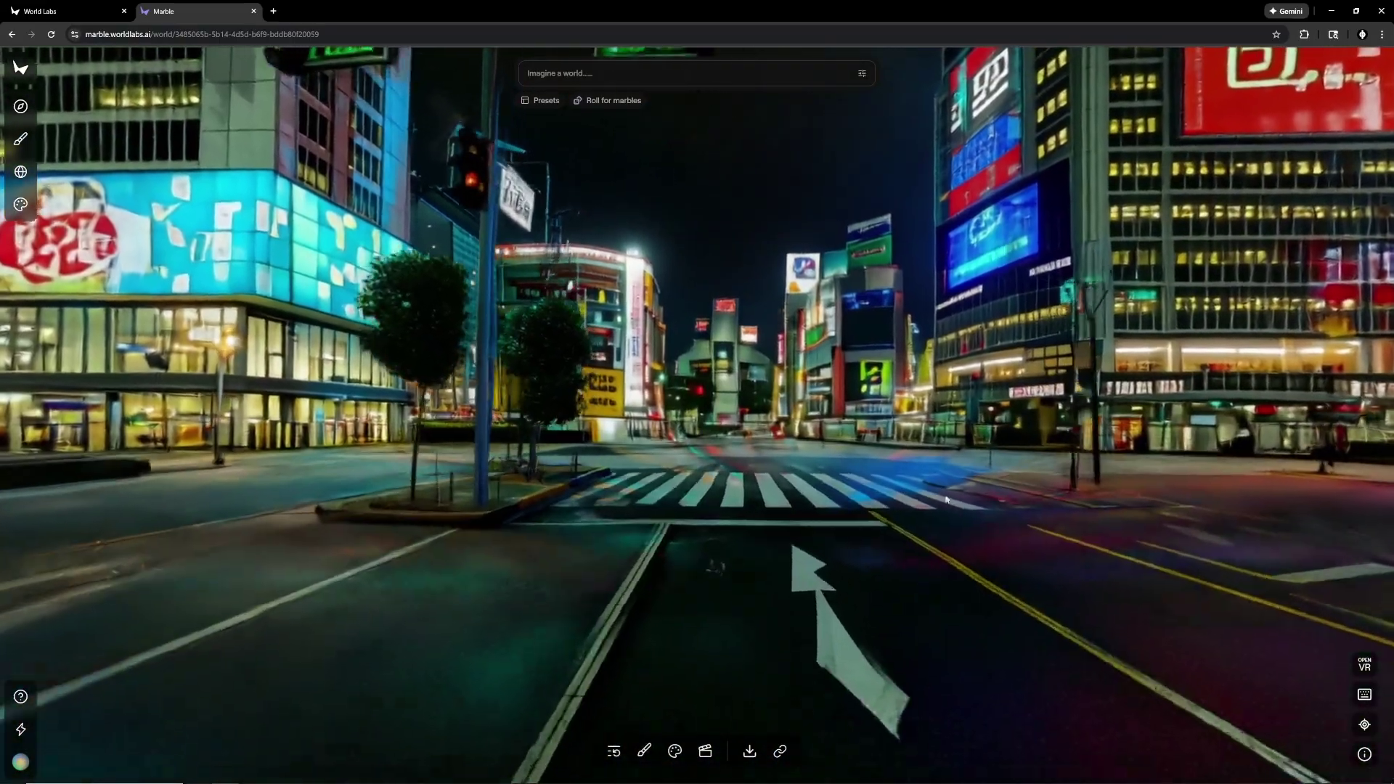
key("w")
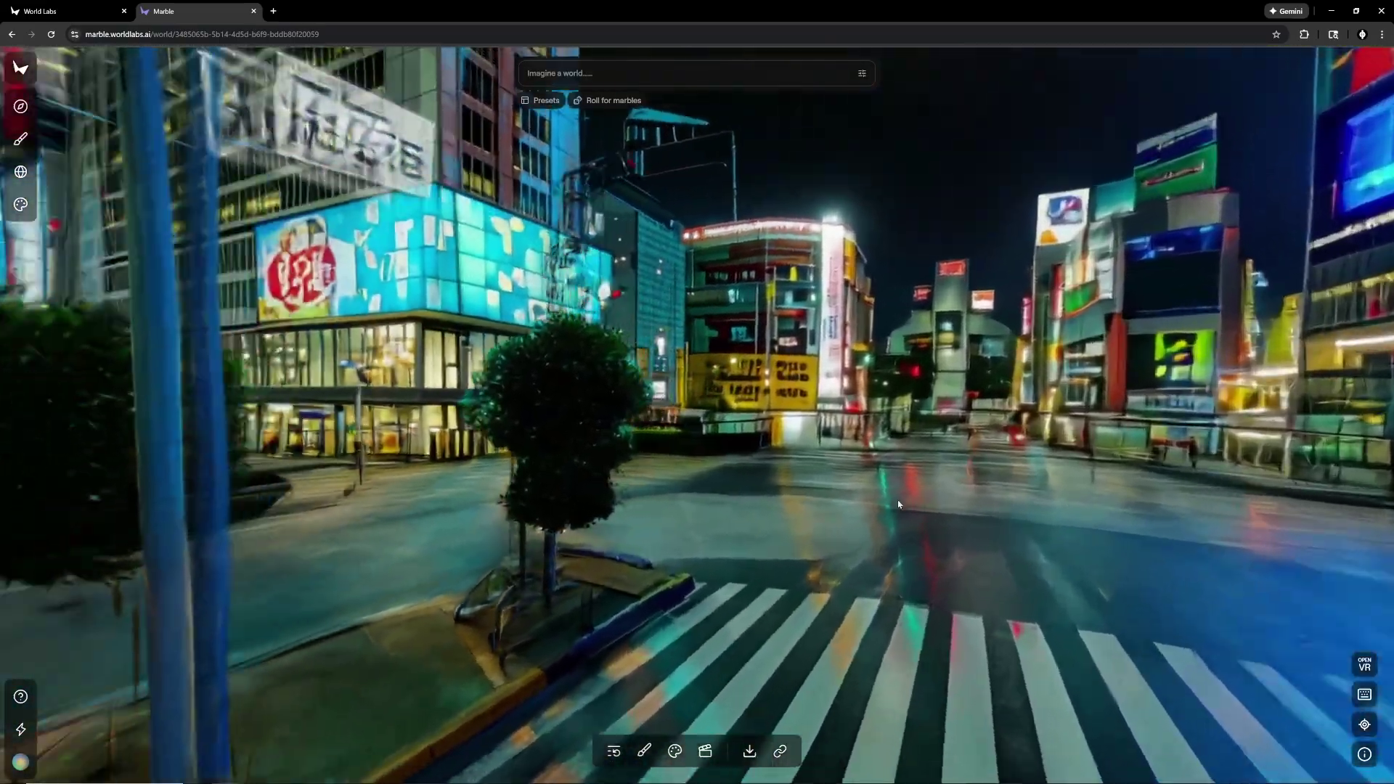